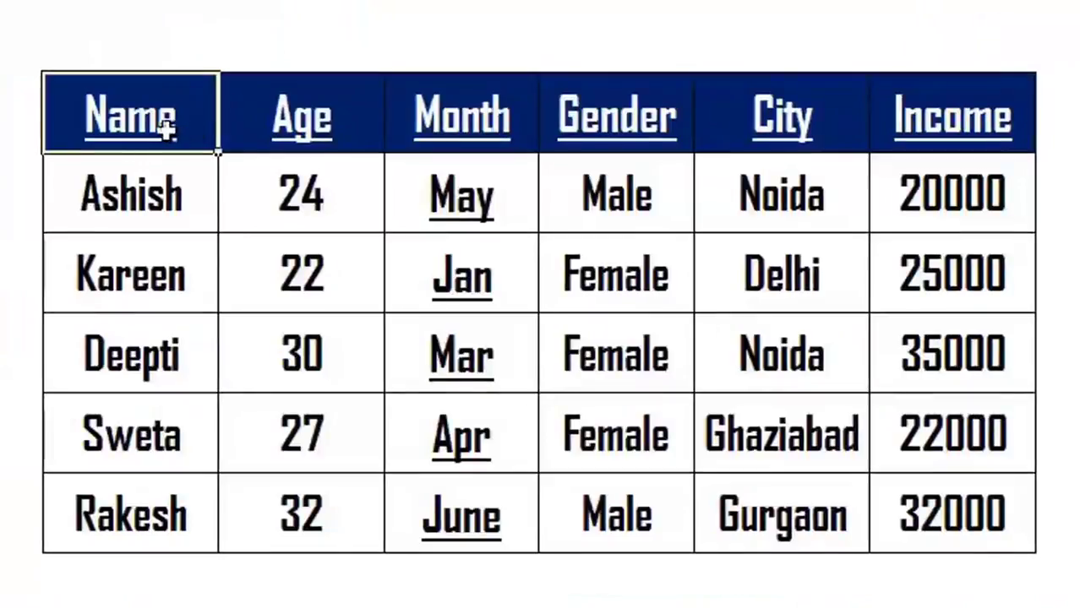
Step: Select the whole table, then the Name, Age, Month, Gender, City and Income columns in turn
left_click_drag(150, 113, 931, 508)
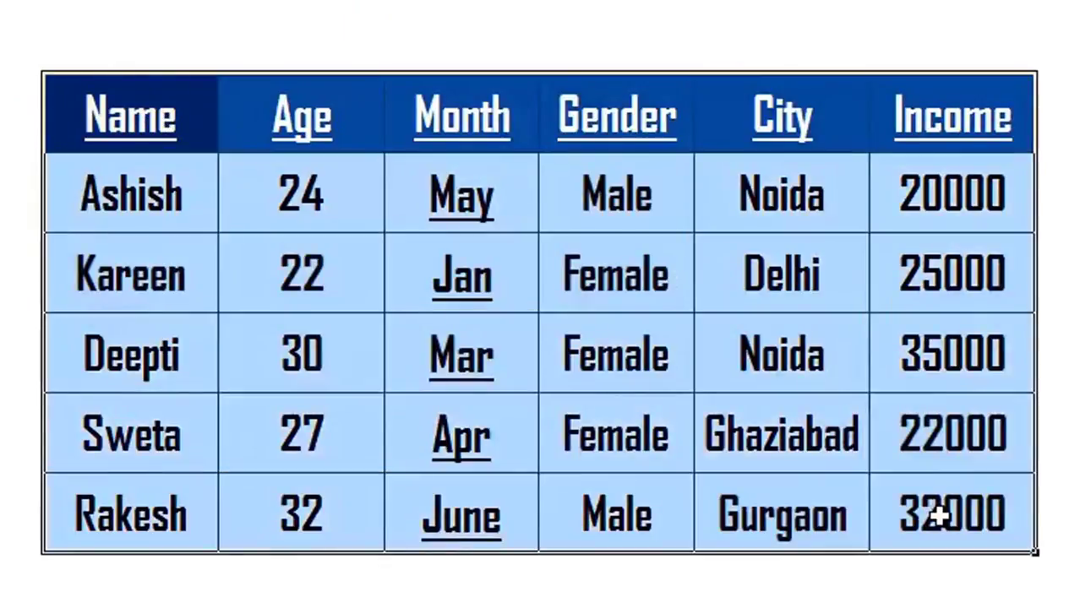
left_click_drag(140, 114, 173, 442)
left_click_drag(269, 116, 342, 428)
left_click_drag(489, 113, 498, 412)
left_click_drag(654, 118, 656, 381)
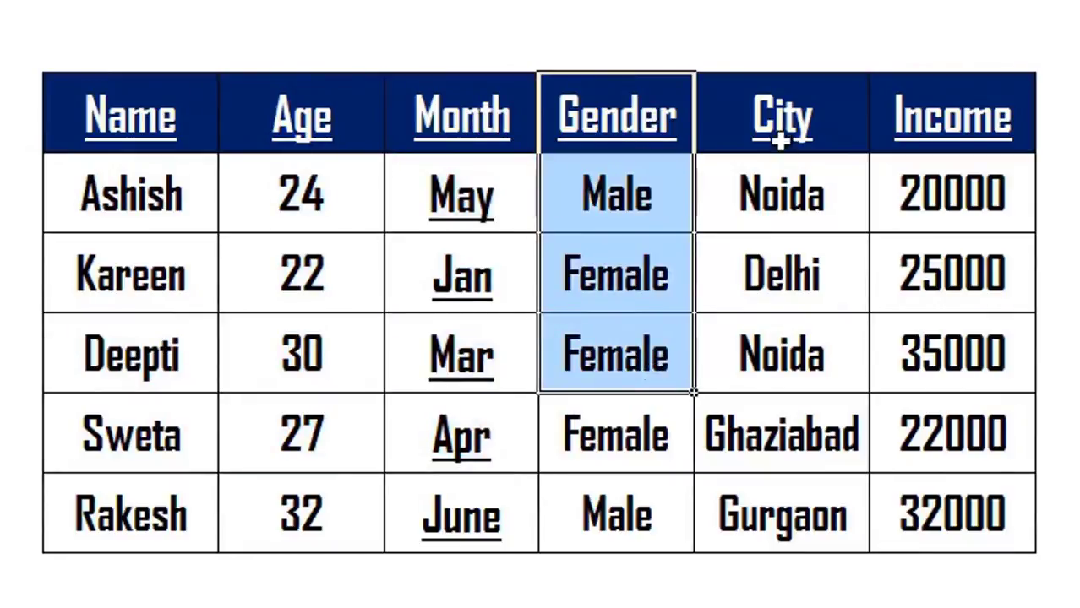
left_click_drag(783, 140, 798, 459)
left_click_drag(972, 120, 981, 506)
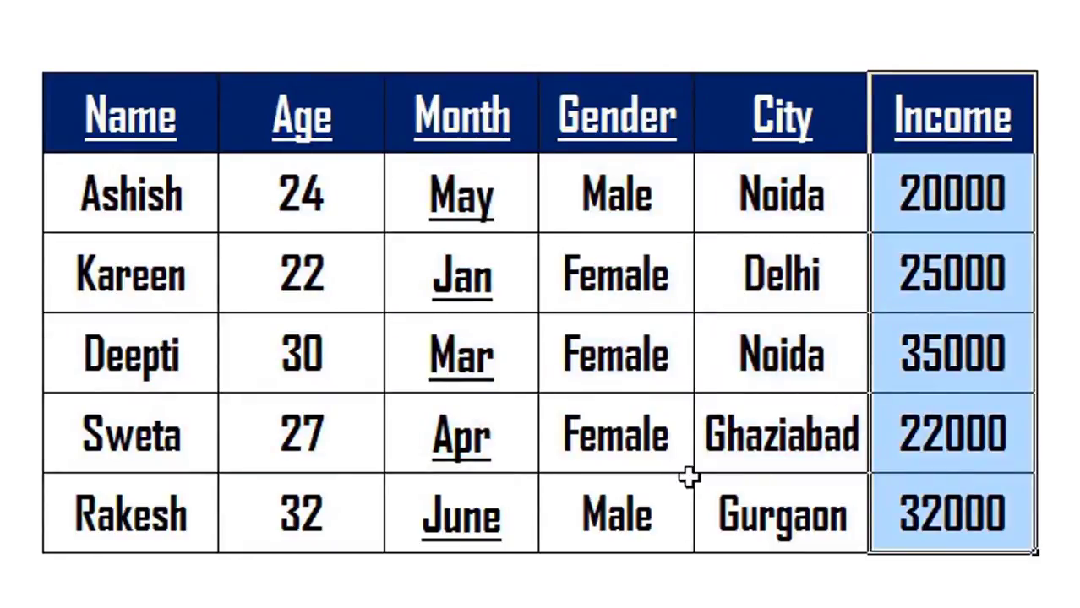
Step: Select the Name column and Deepti's row, then the full table from the Name header
left_click(133, 179)
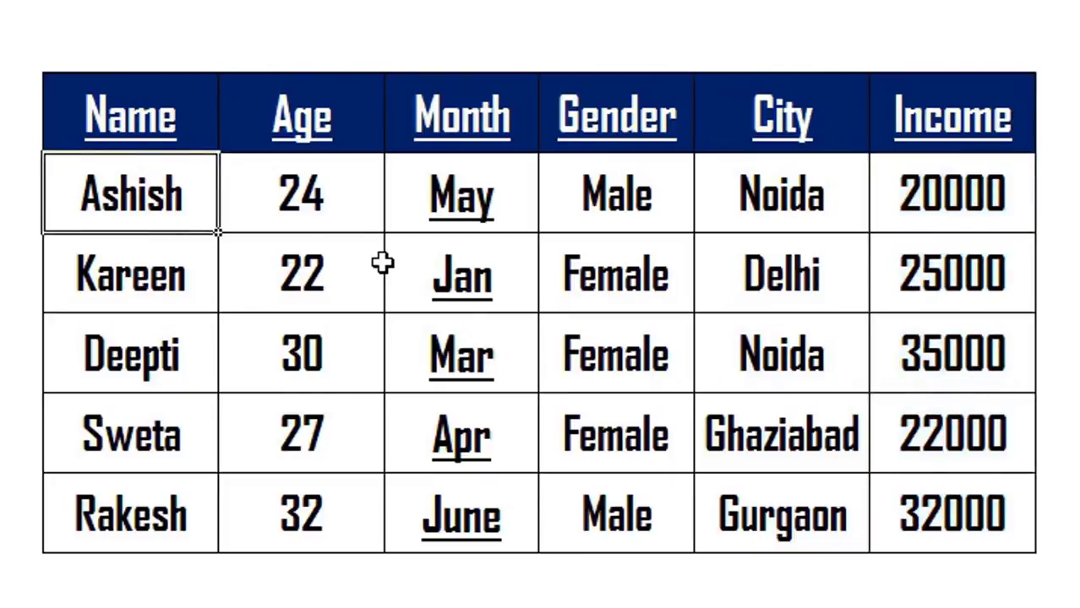
left_click_drag(156, 115, 149, 500)
left_click(121, 361)
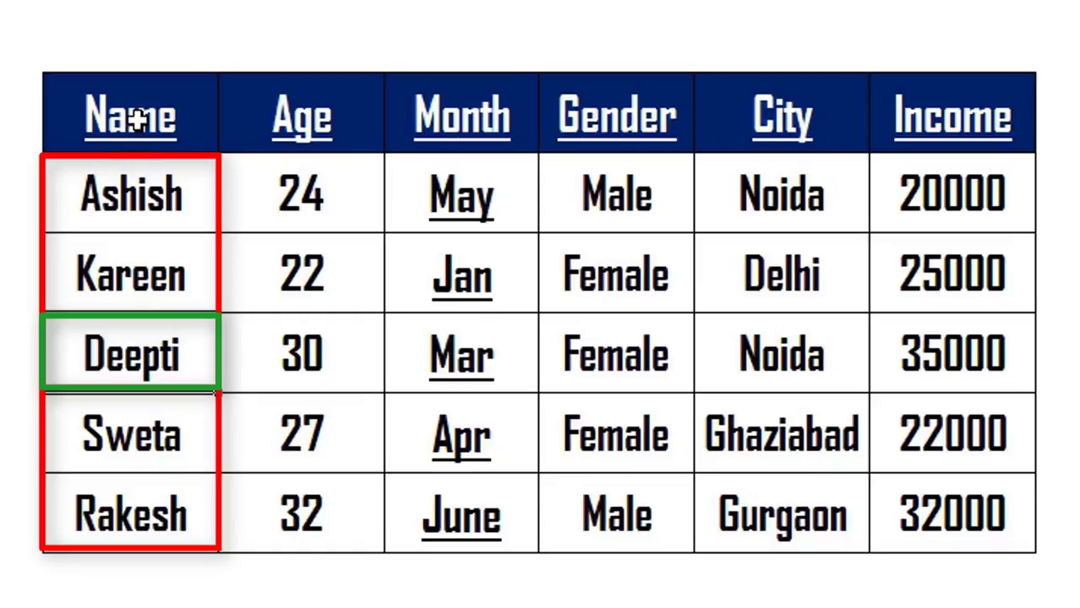
left_click_drag(140, 113, 140, 505)
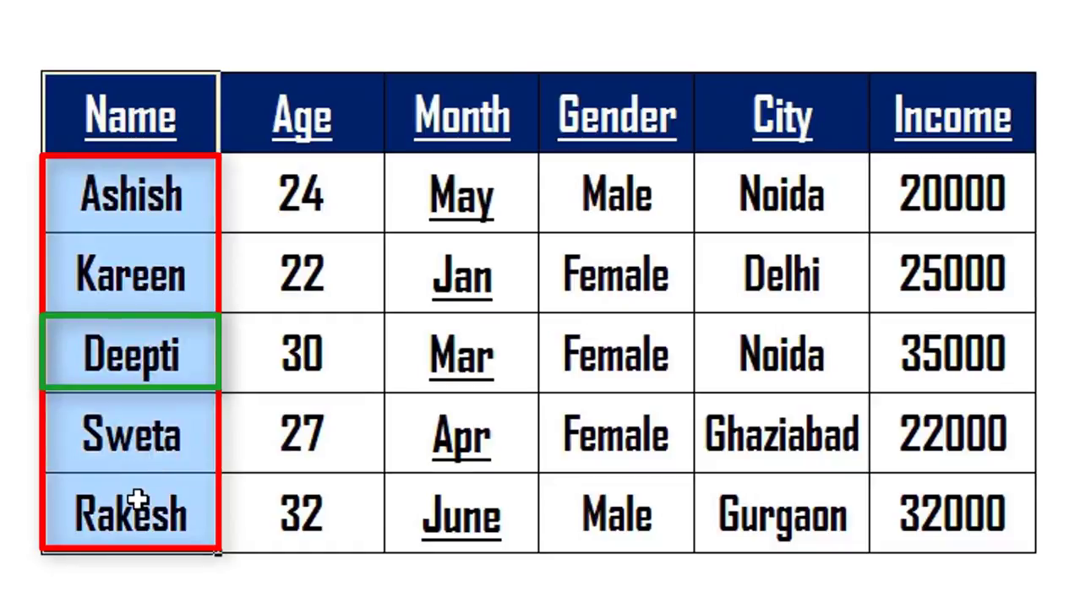
left_click(136, 368)
left_click_drag(91, 350, 891, 348)
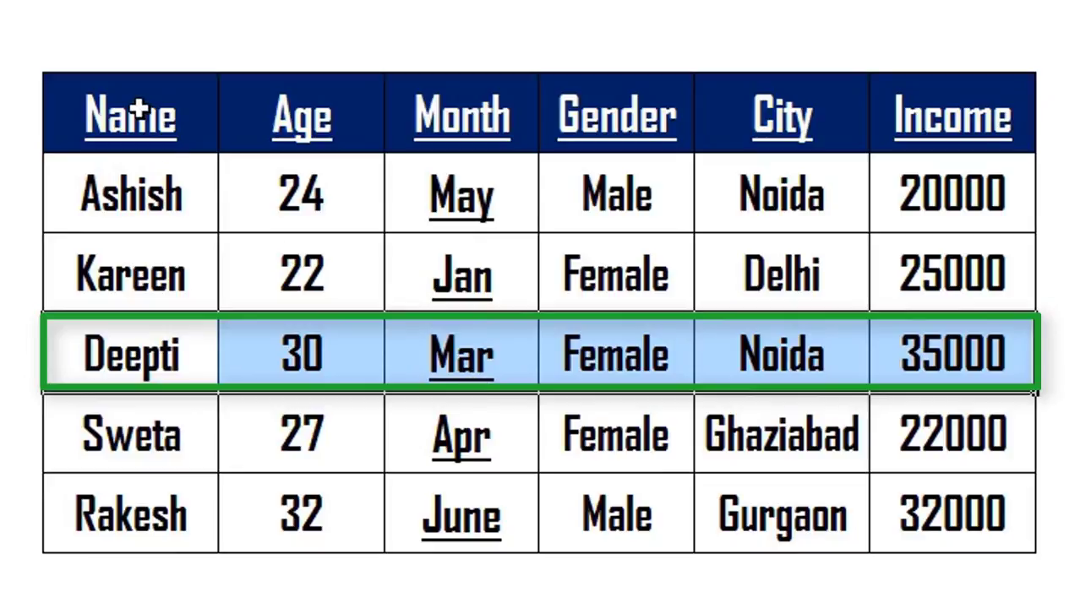
left_click_drag(139, 108, 883, 476)
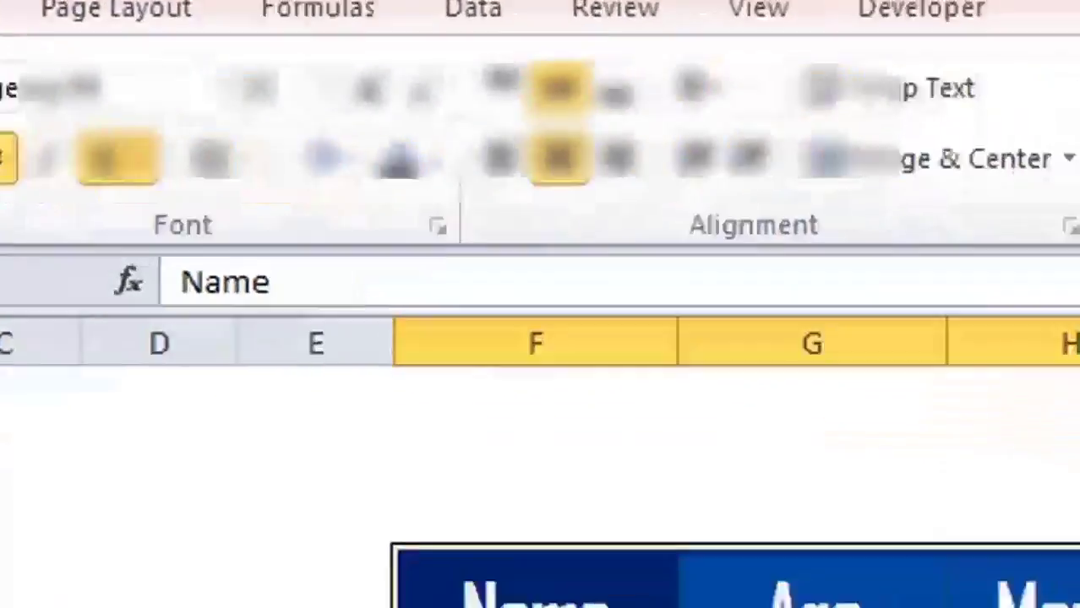
Step: Create a new conditional formatting rule of type 'Use a formula to determine which cells to format'
left_click(365, 96)
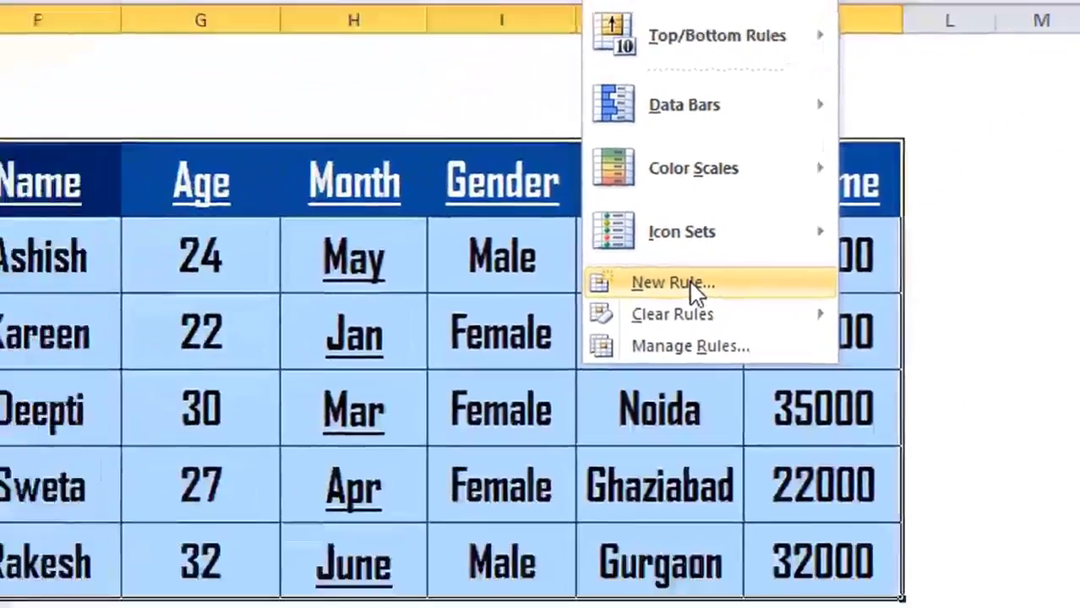
left_click(436, 517)
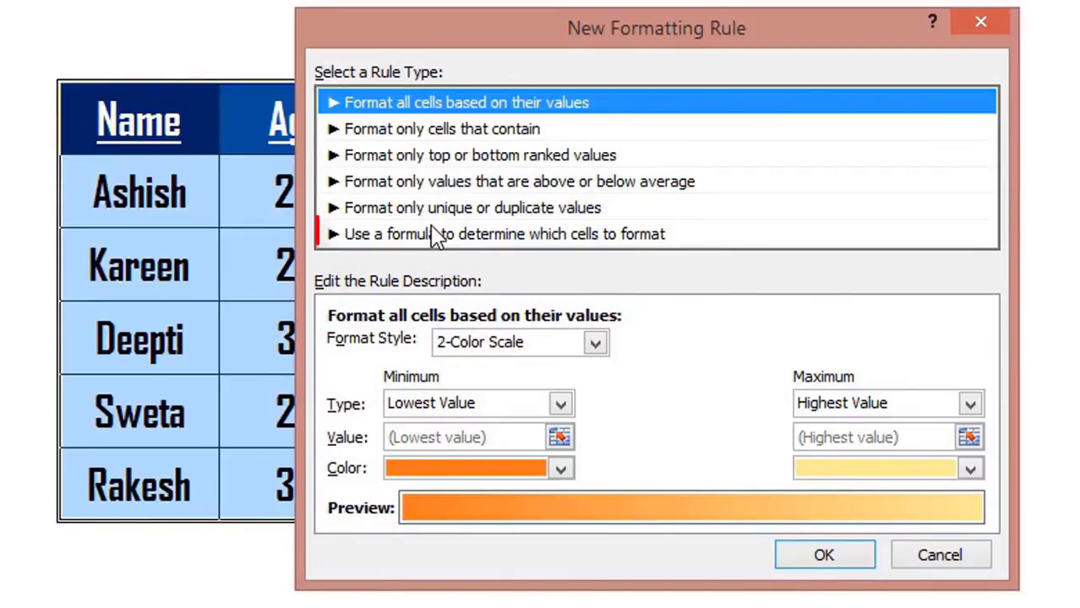
left_click(435, 235)
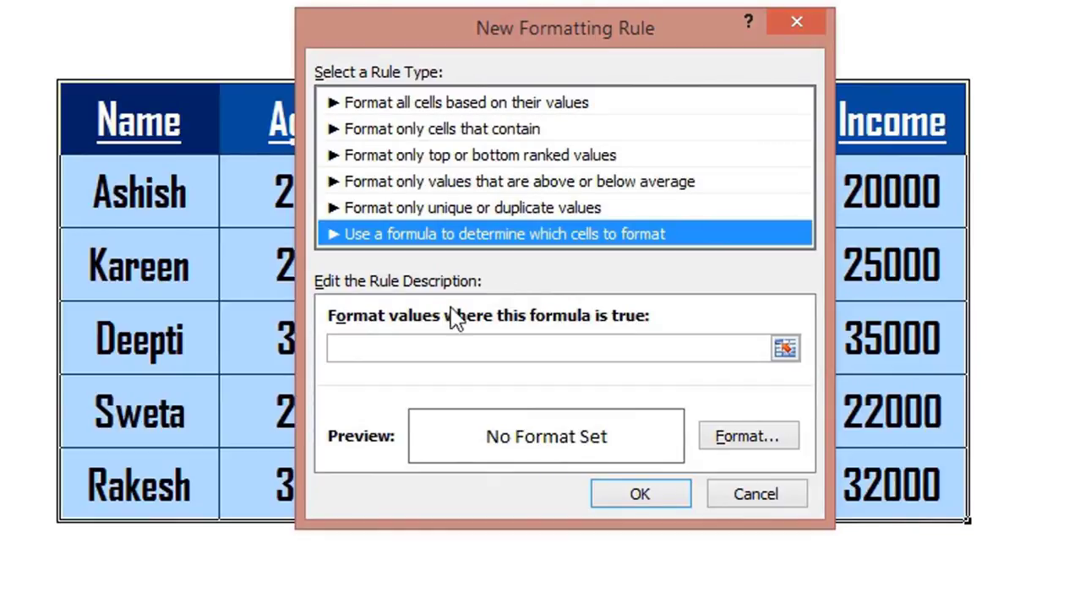
Step: Enter =$F$3 in the rule's formula box, referencing the Name header cell
left_click(399, 350)
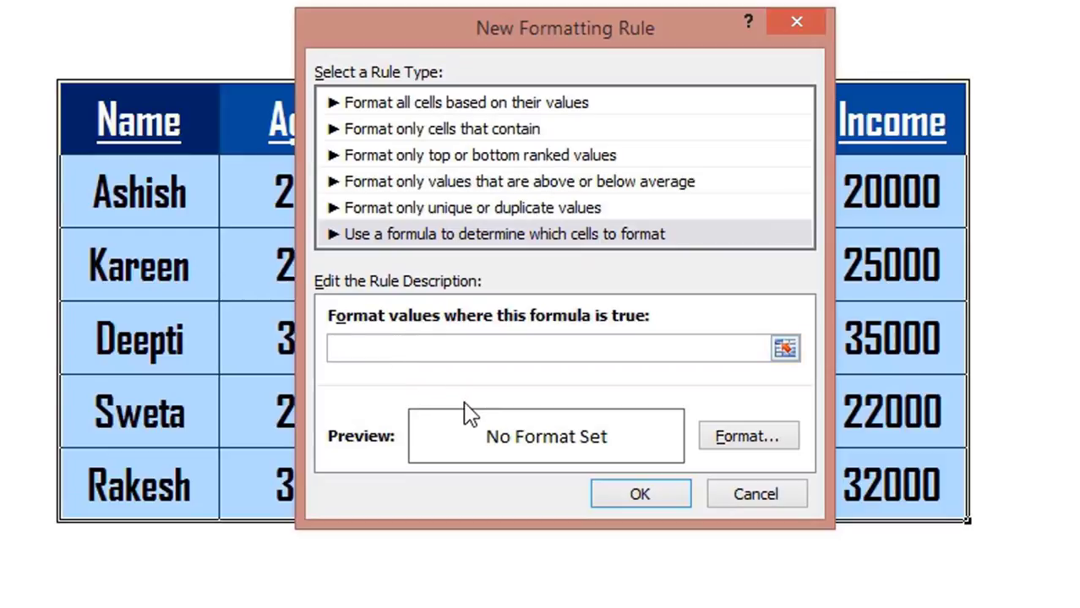
type("=")
left_click(123, 132)
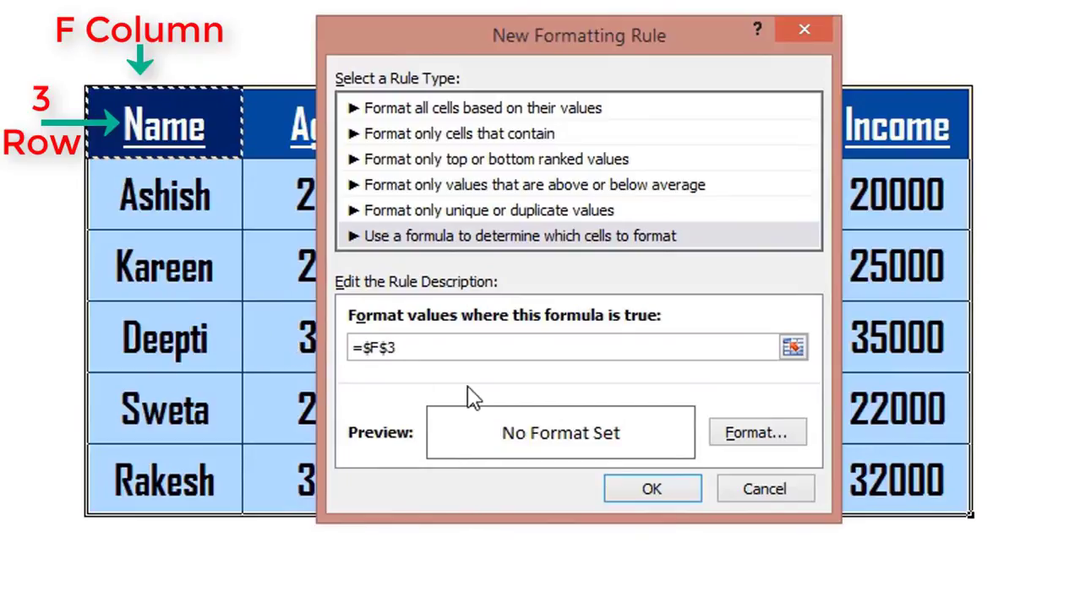
Step: Edit the formula to =$F3="Deepti", making the row reference relative
left_click(440, 347)
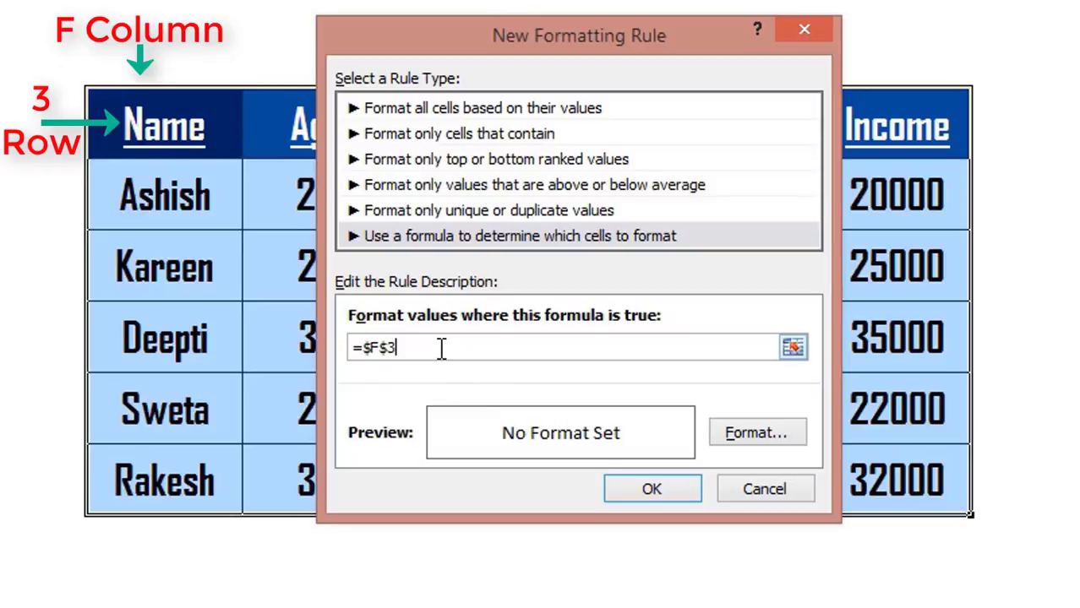
key("BackSpace")
key("BackSpace")
type("3")
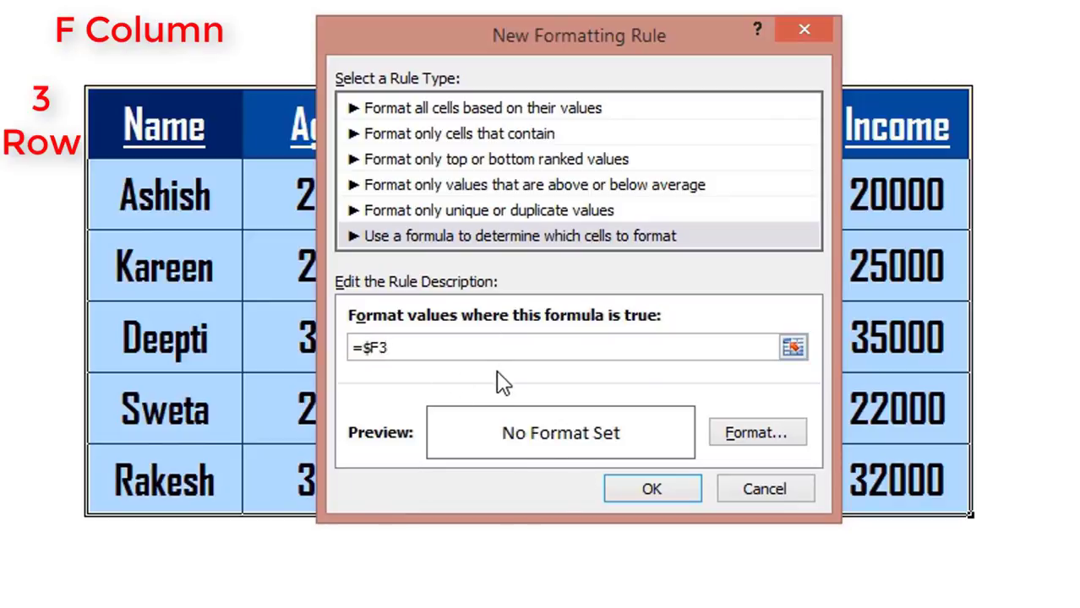
type("=")
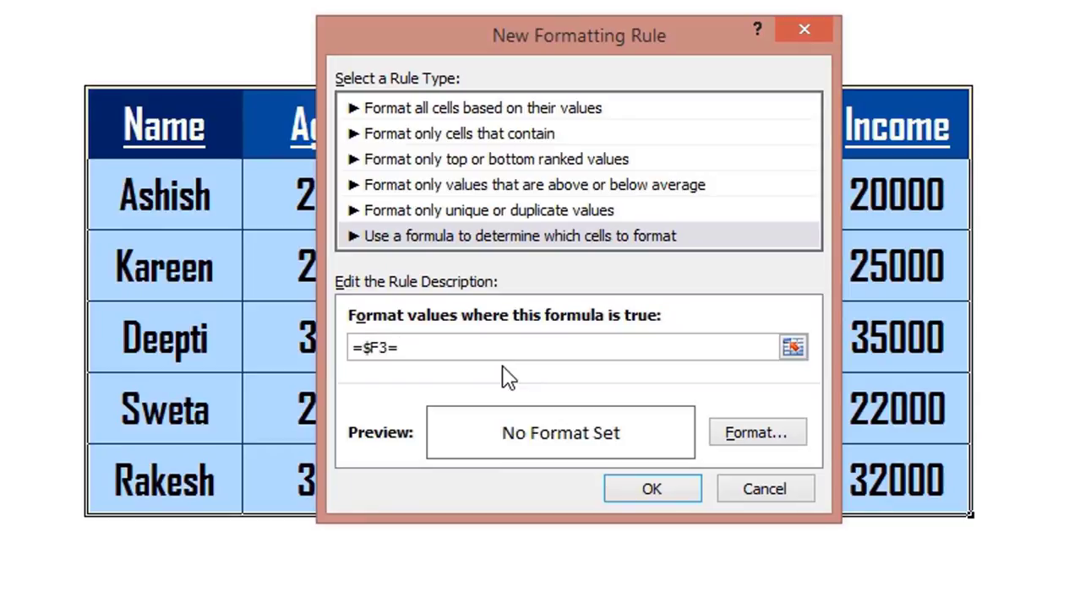
type("\"De")
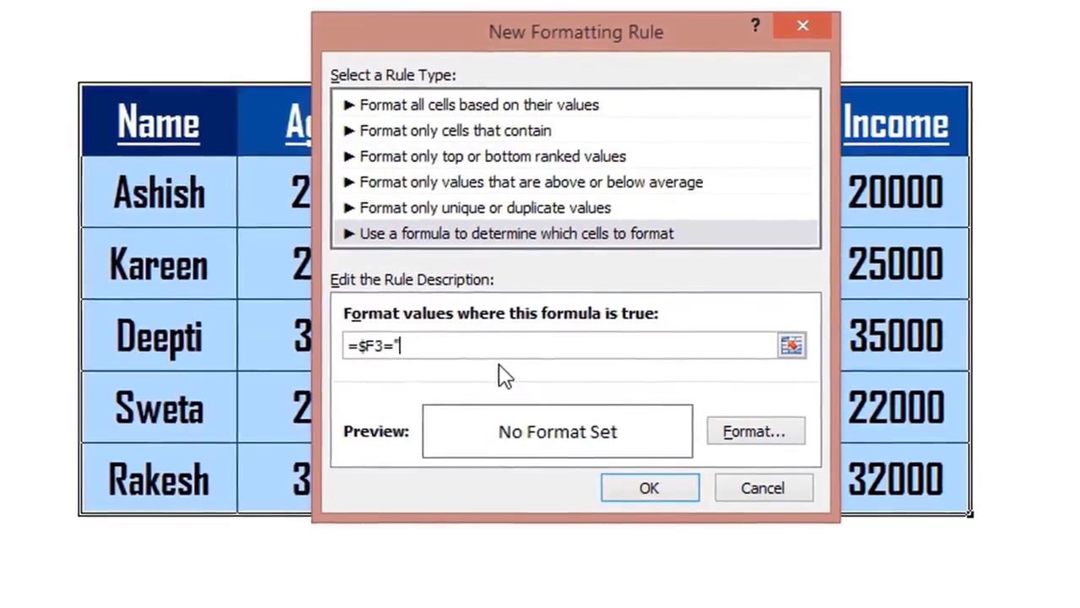
type("epti")
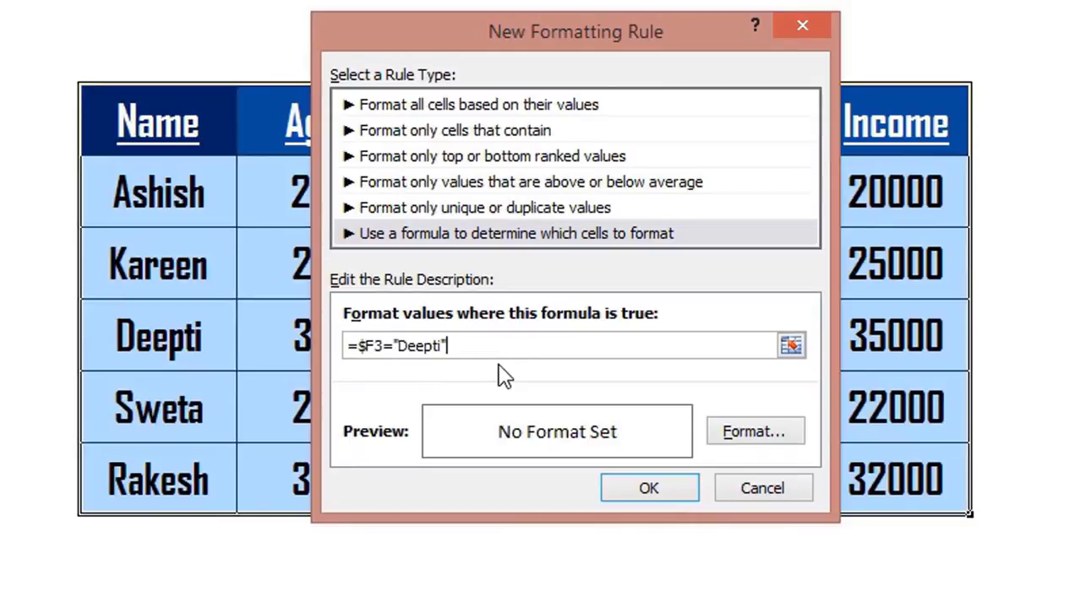
Step: Give the Deepti rule a green fill, apply it, and select the highlighted Deepti row
left_click(755, 432)
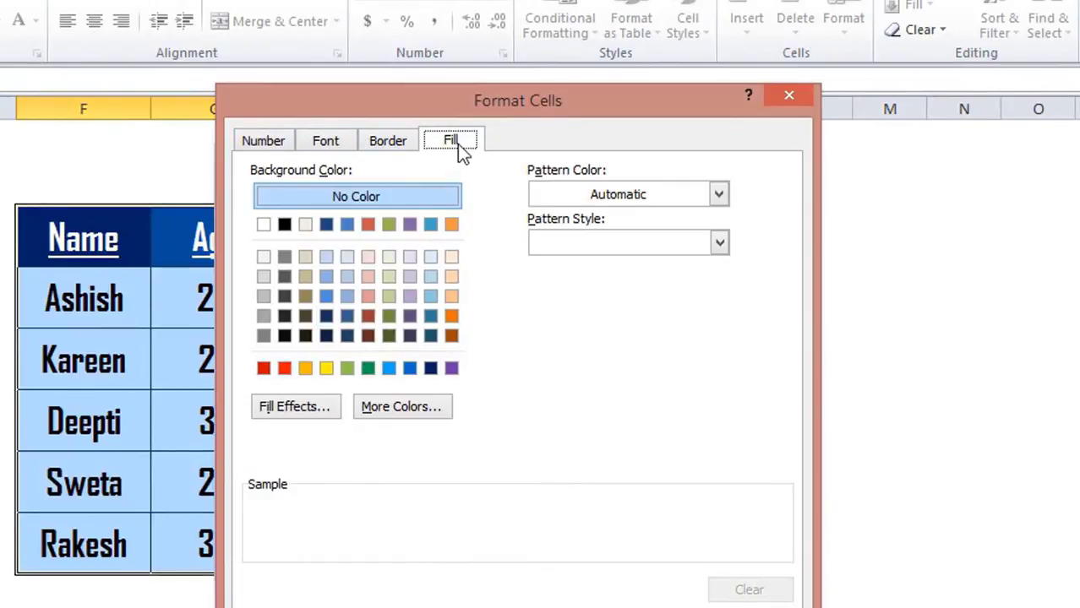
left_click(369, 370)
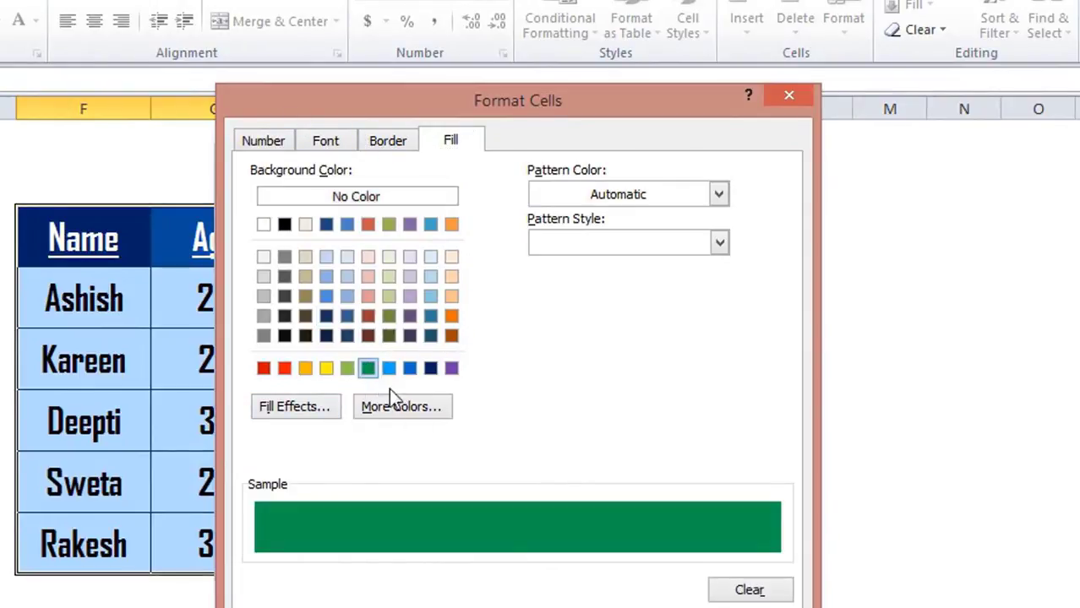
key("Return")
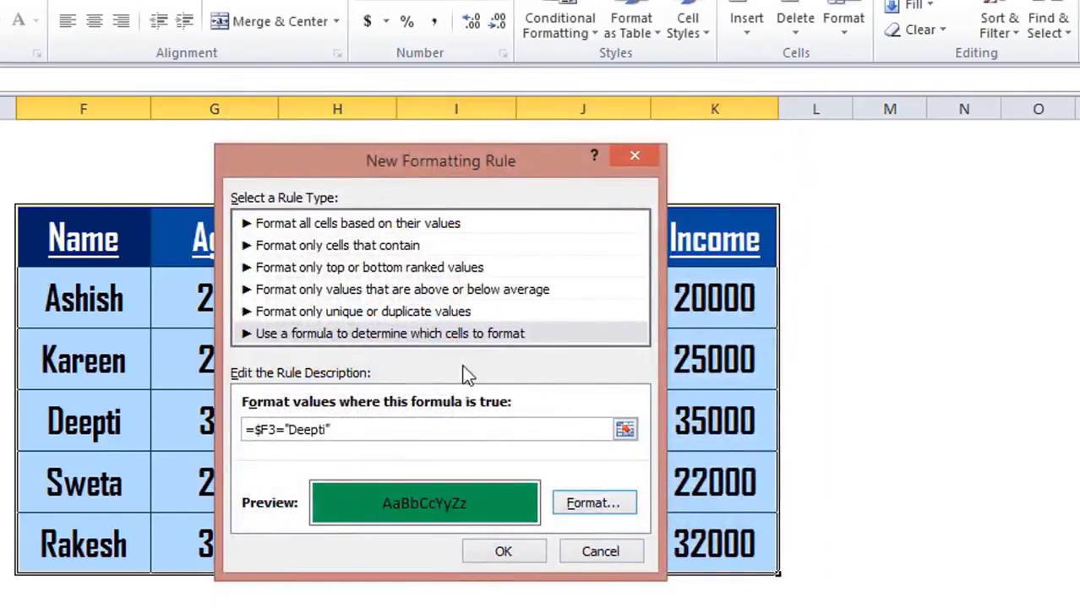
left_click(528, 552)
left_click(549, 482)
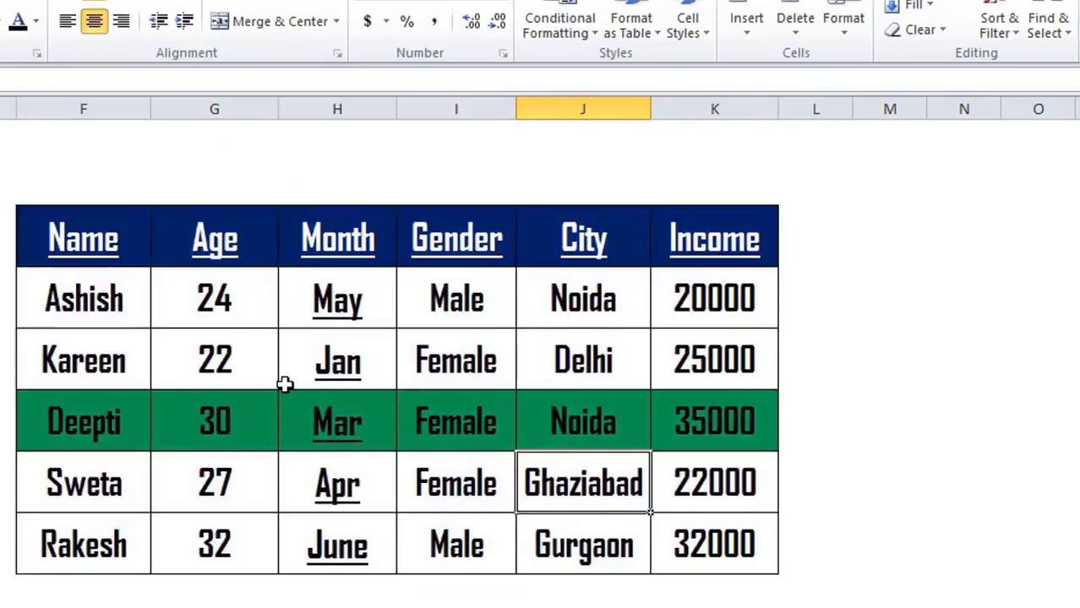
left_click_drag(84, 425, 663, 427)
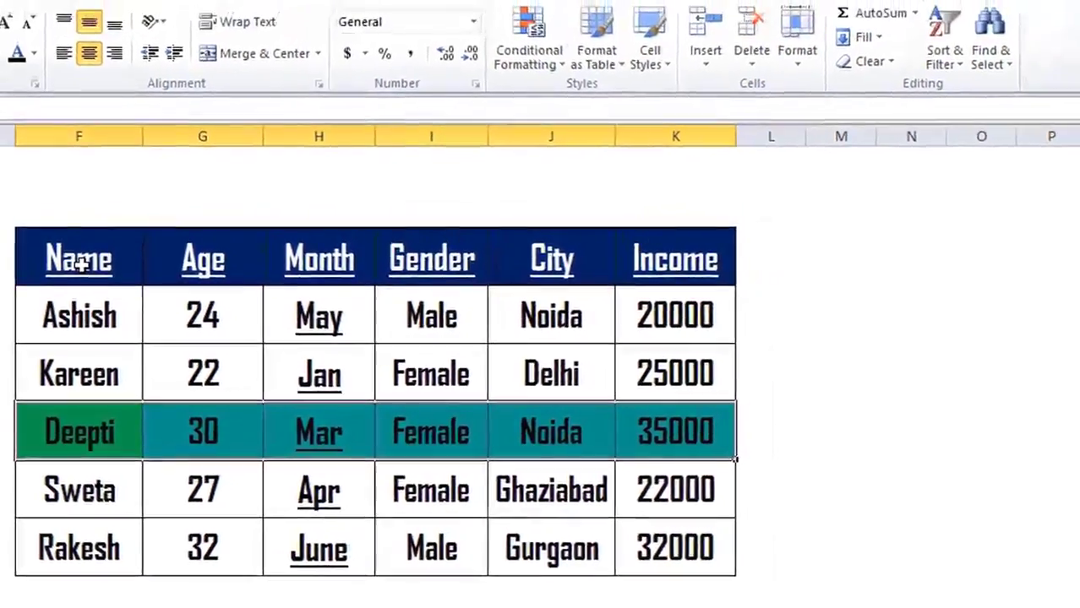
Step: Select the table and open the Deepti rule for editing in the Conditional Formatting Rules Manager
left_click_drag(80, 265, 667, 530)
left_click(540, 70)
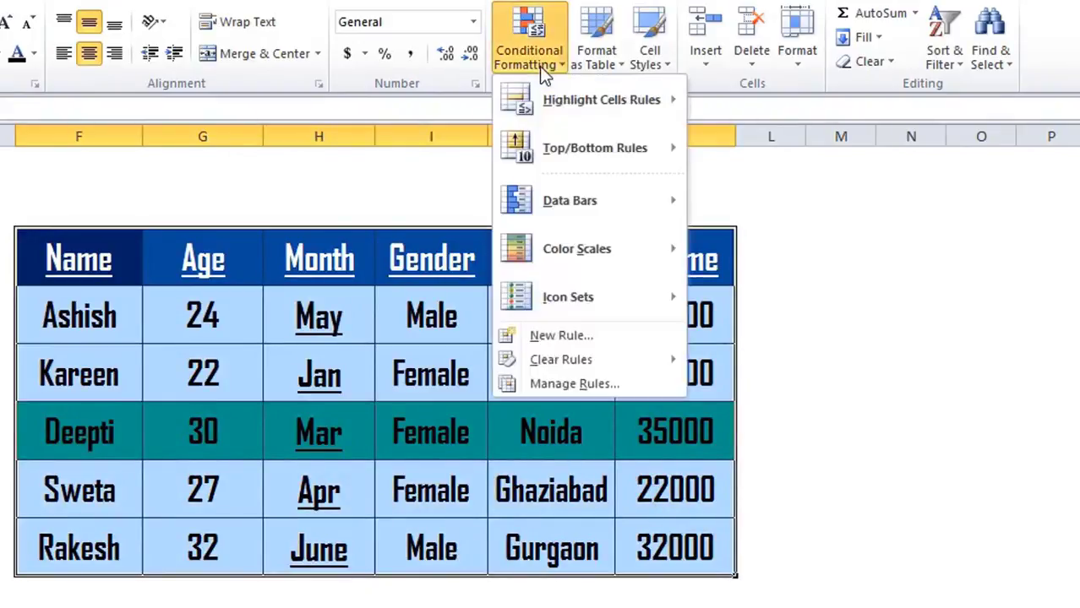
left_click(571, 384)
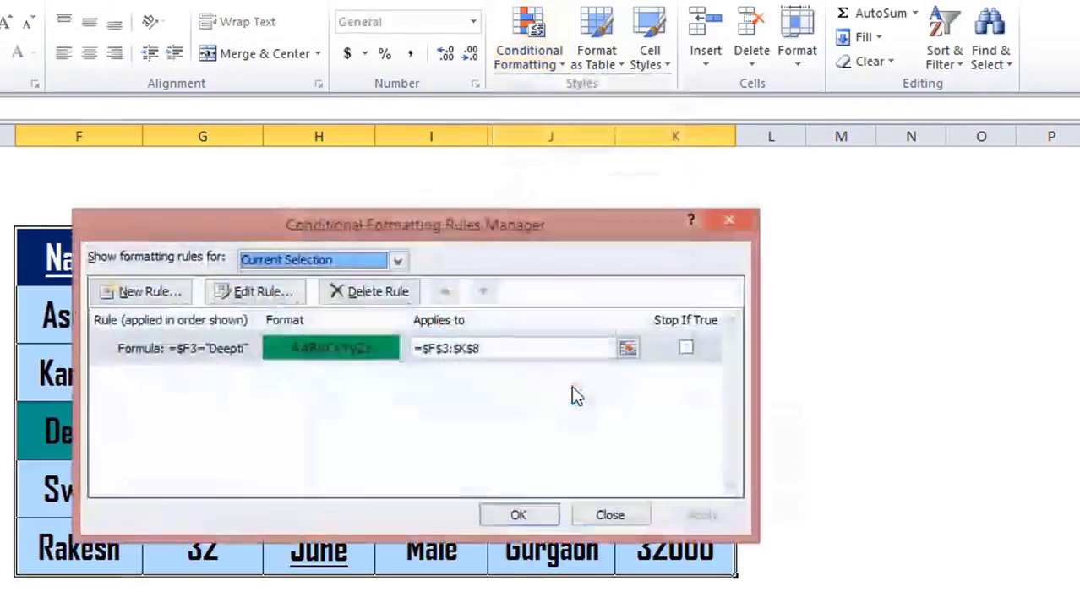
left_click_drag(344, 226, 482, 259)
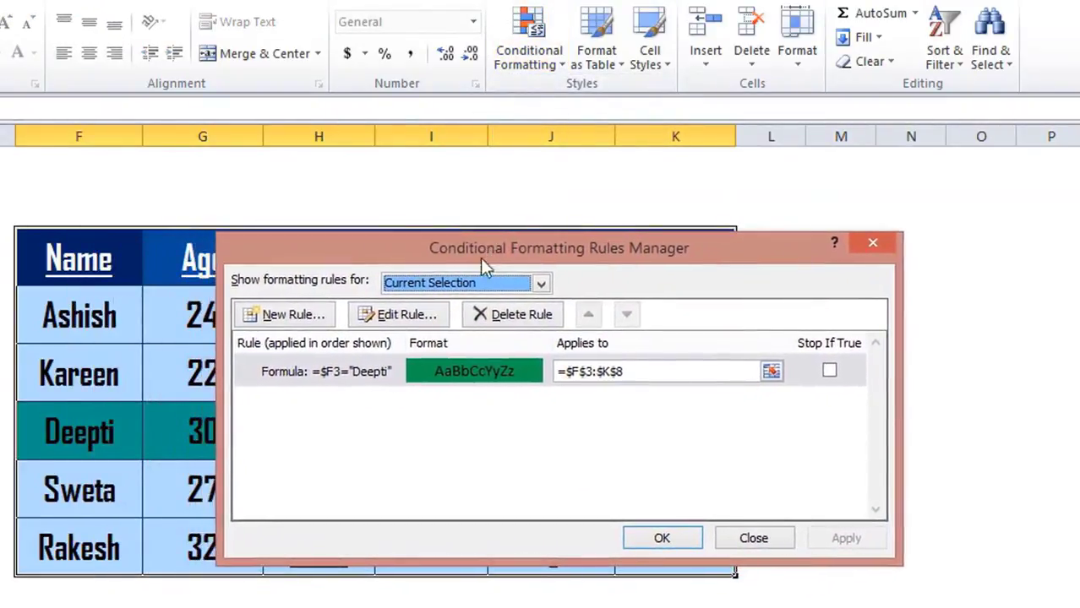
double_click(364, 373)
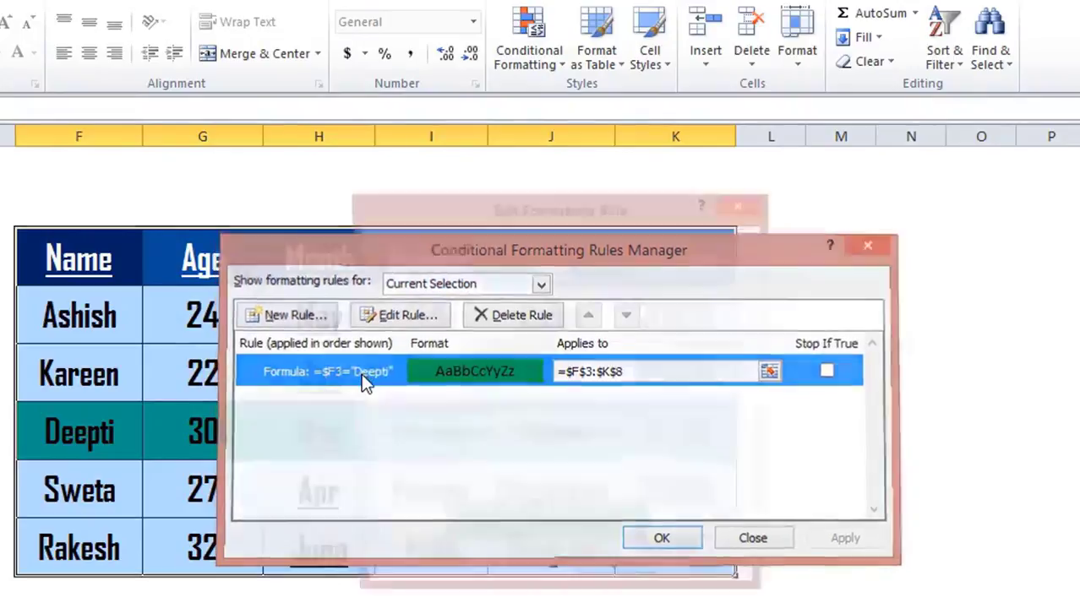
Step: Replace "Deepti" with "Sweta" in the rule formula, apply it, and check Sweta's row
left_click(414, 462)
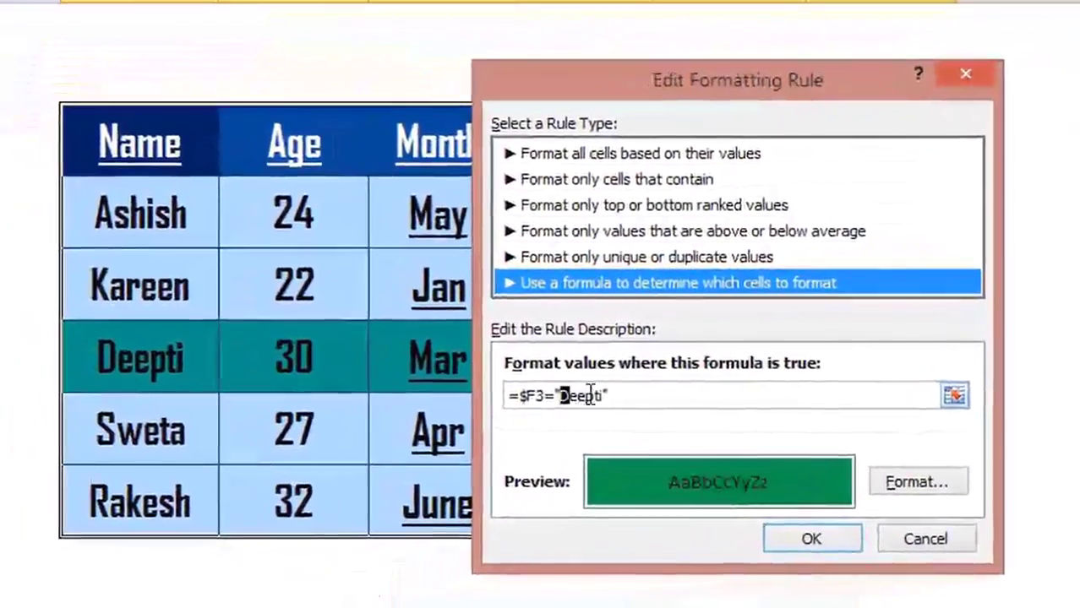
double_click(596, 397)
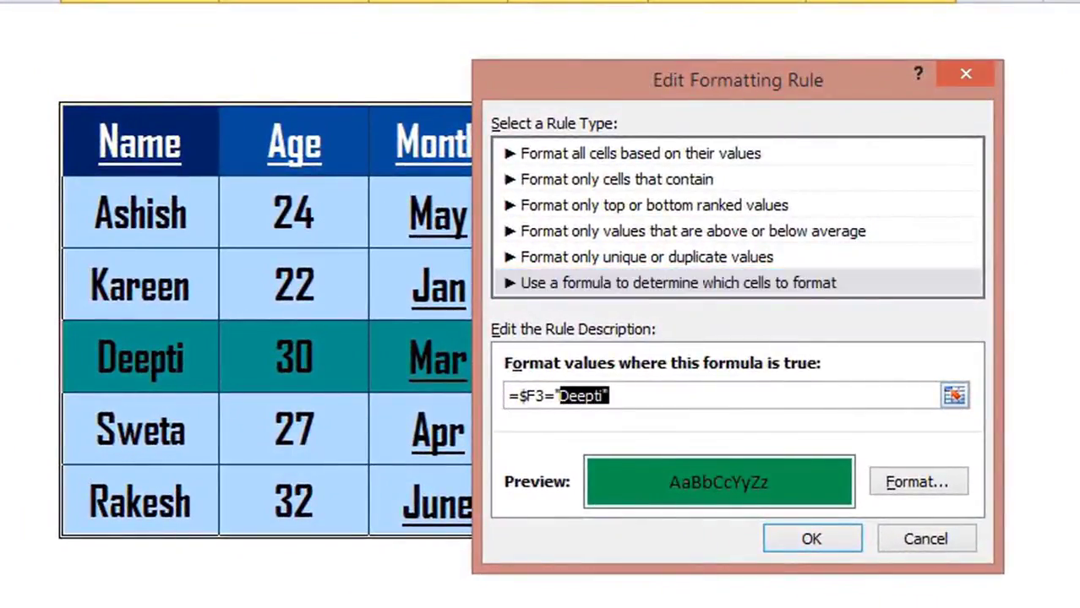
type("Sweta")
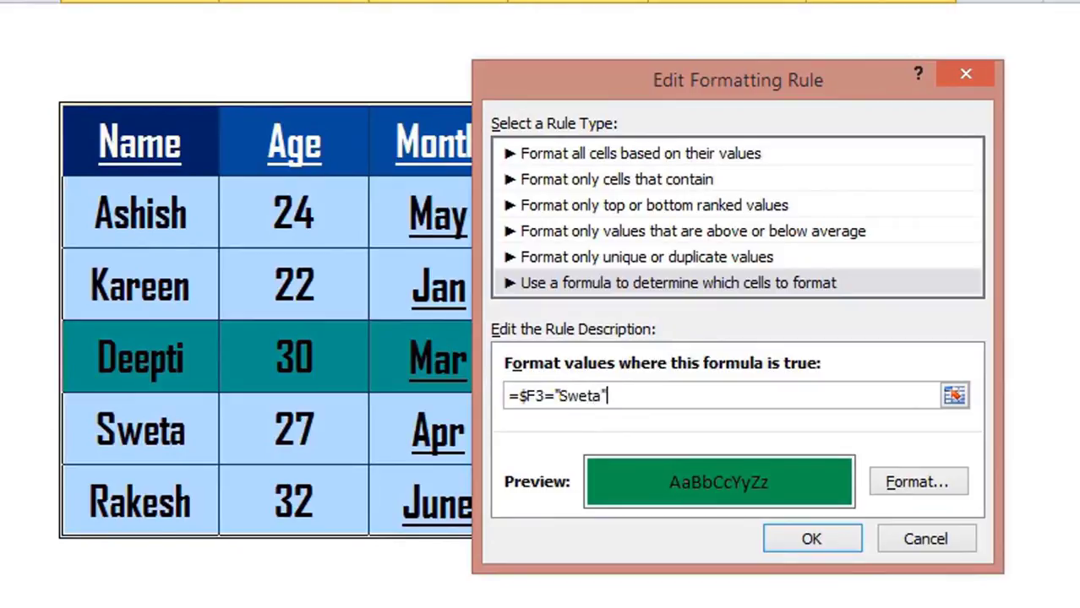
left_click(835, 548)
left_click(995, 461)
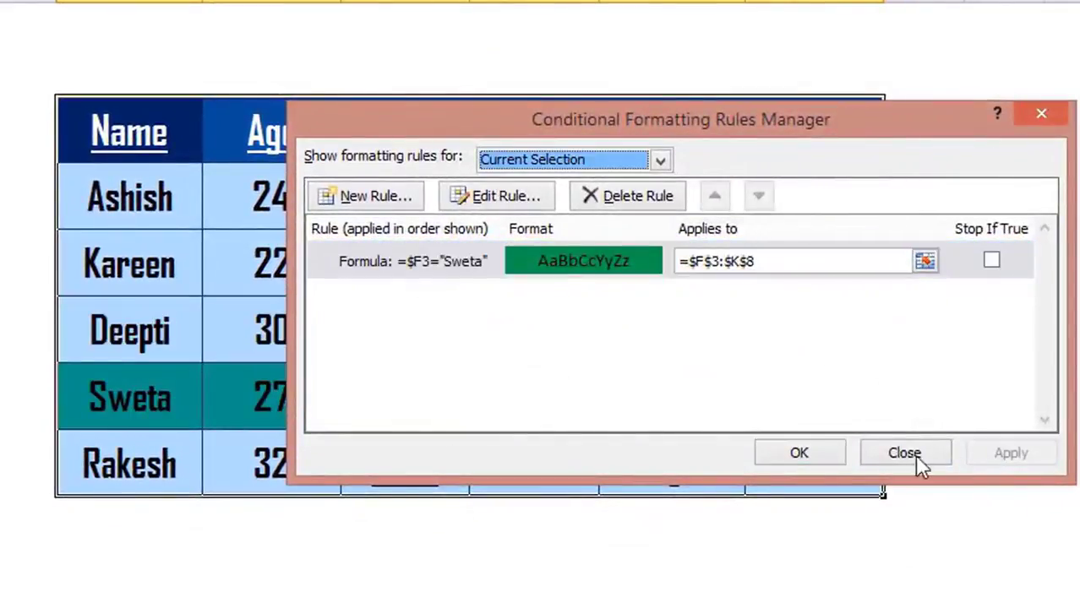
left_click(806, 457)
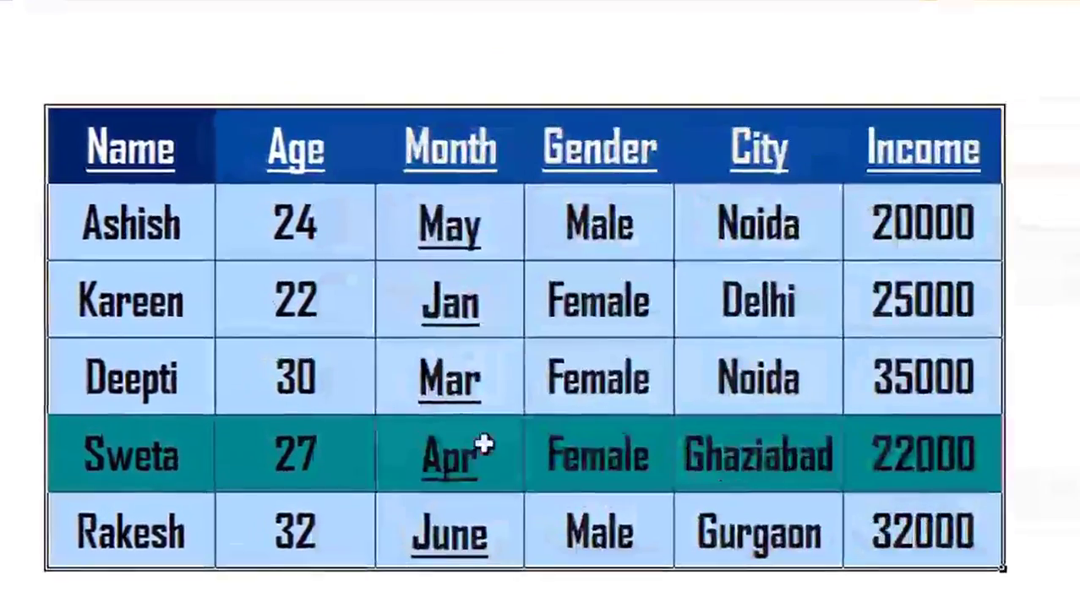
left_click_drag(295, 379, 766, 379)
left_click_drag(166, 461, 876, 475)
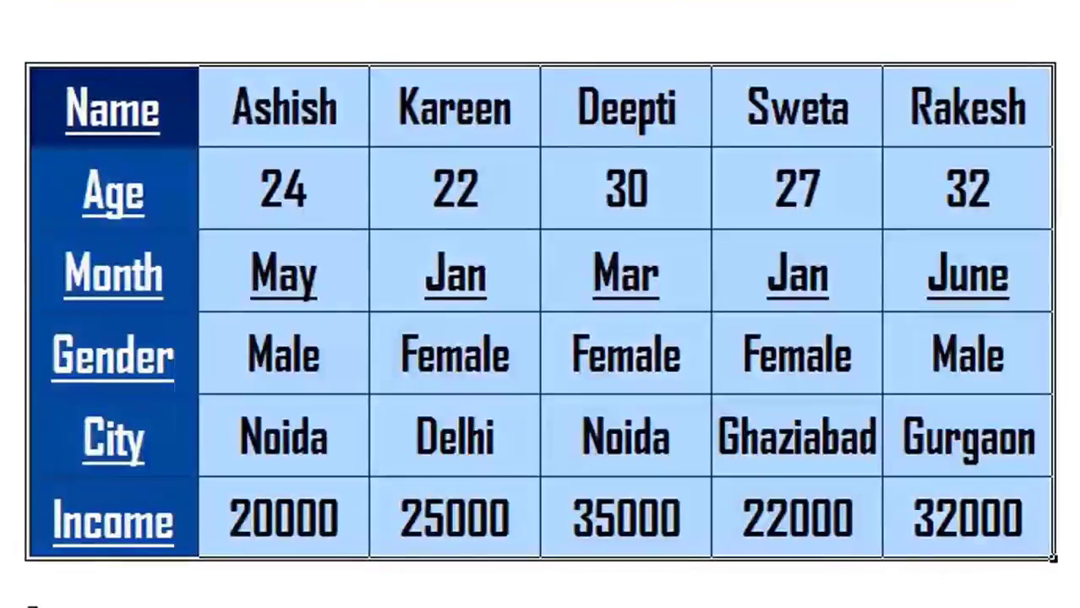
Step: Select the horizontal table, its headings column and the Name row to show the transposed layout
left_click(348, 449)
left_click_drag(111, 108, 928, 509)
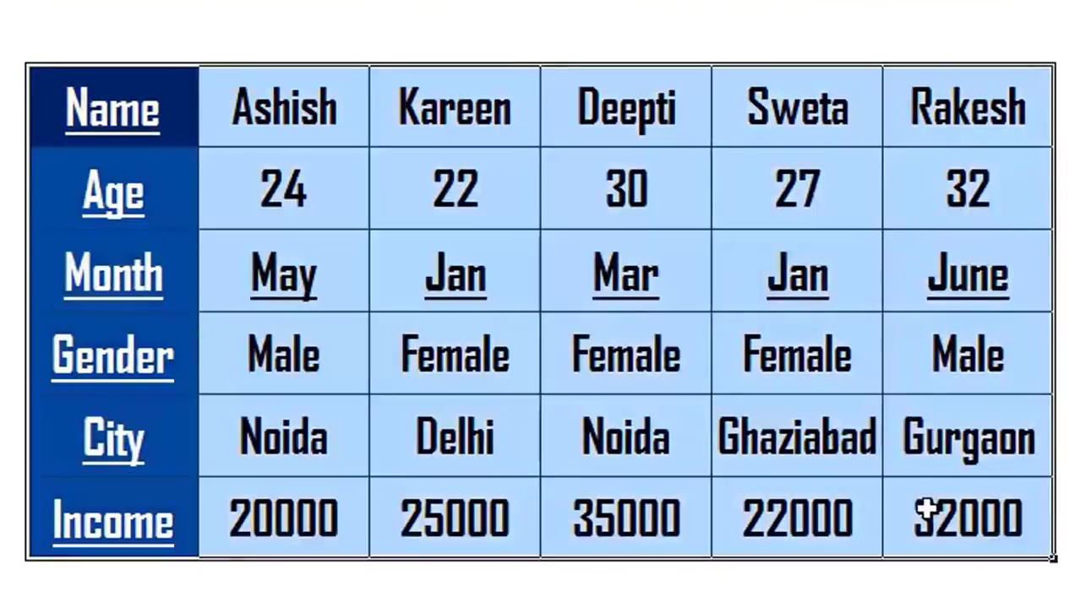
left_click_drag(110, 108, 110, 517)
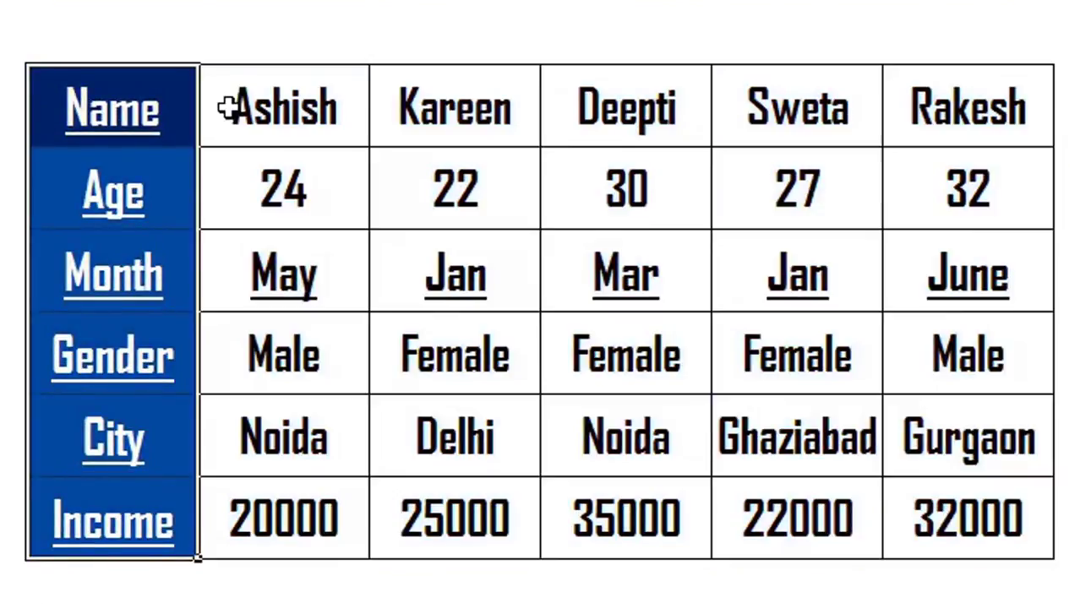
left_click_drag(144, 106, 932, 120)
left_click_drag(145, 107, 126, 517)
left_click(284, 207)
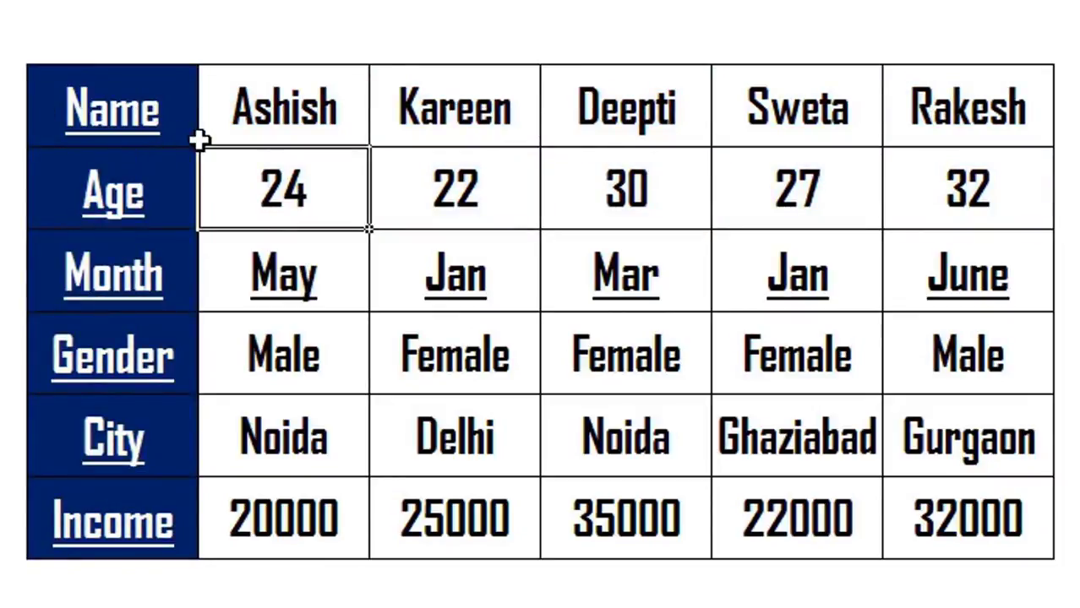
Step: Select the Month row and Kareen's column, then the whole table from F to K
left_click_drag(108, 284, 945, 273)
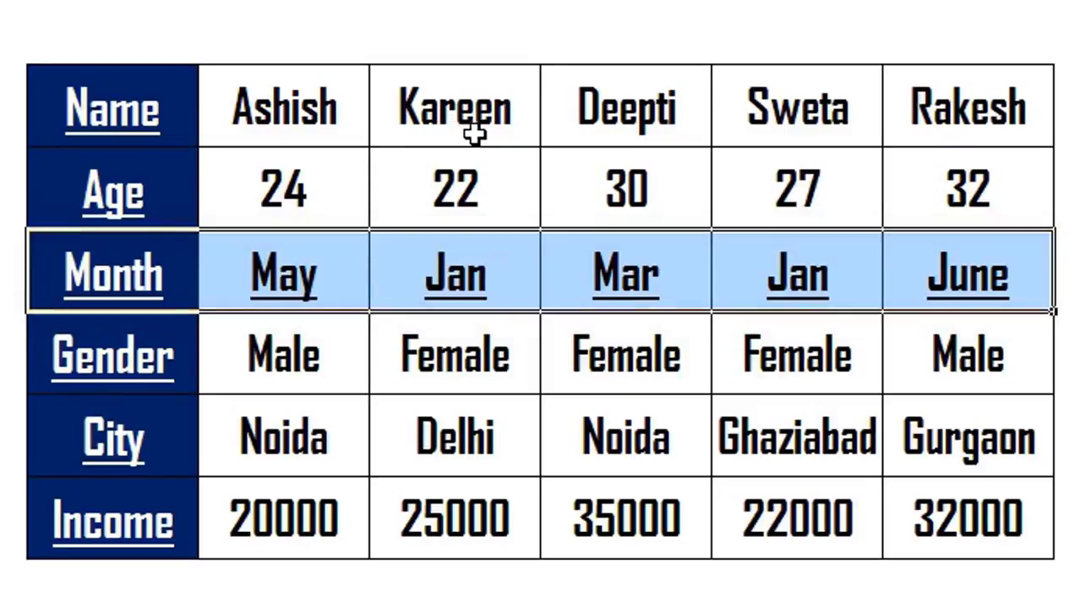
left_click(125, 269)
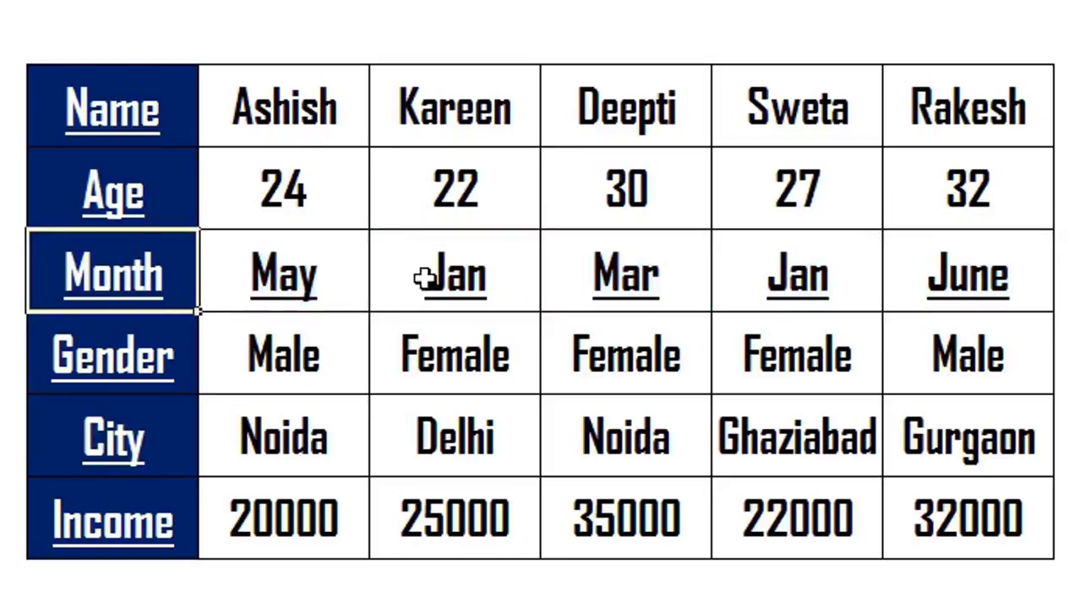
left_click(452, 272)
left_click(478, 103)
left_click_drag(477, 103, 482, 514)
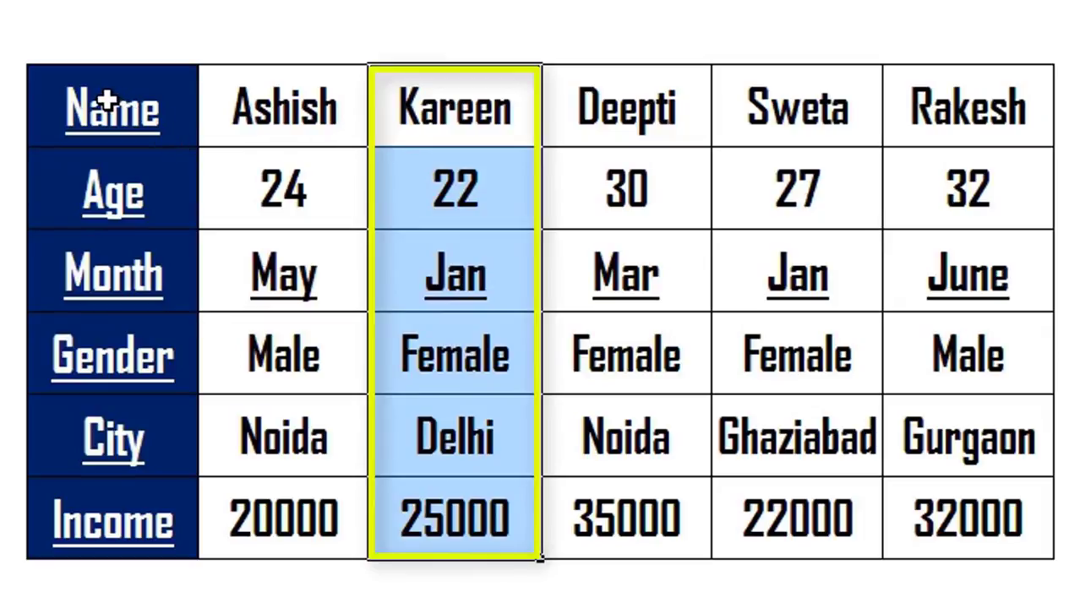
left_click_drag(105, 101, 990, 514)
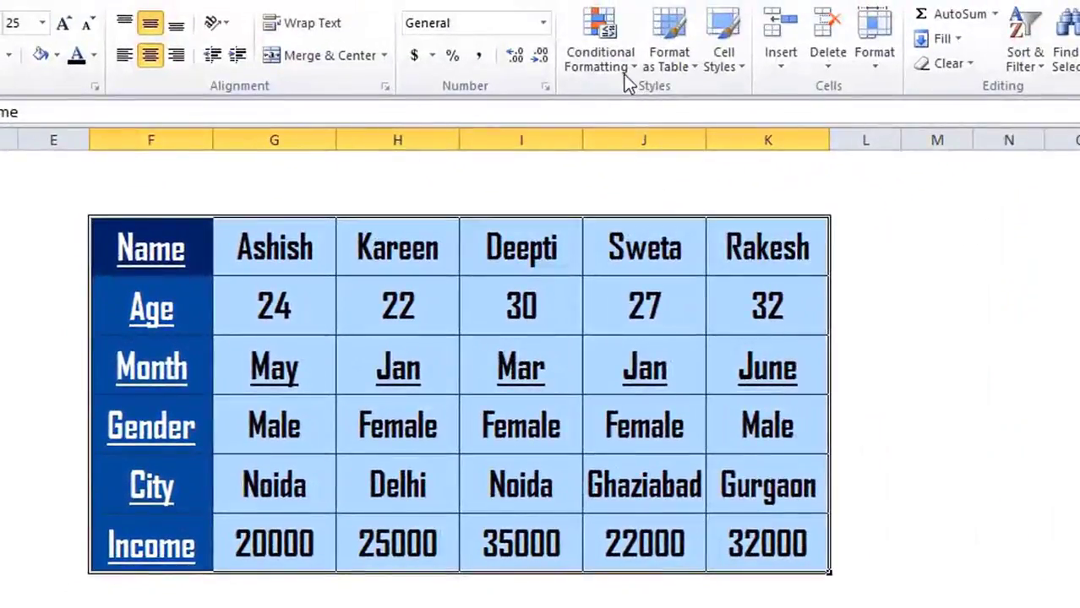
Step: Start a new formula-based rule and build =F$5="Jan" from the Month heading cell reference
left_click(618, 62)
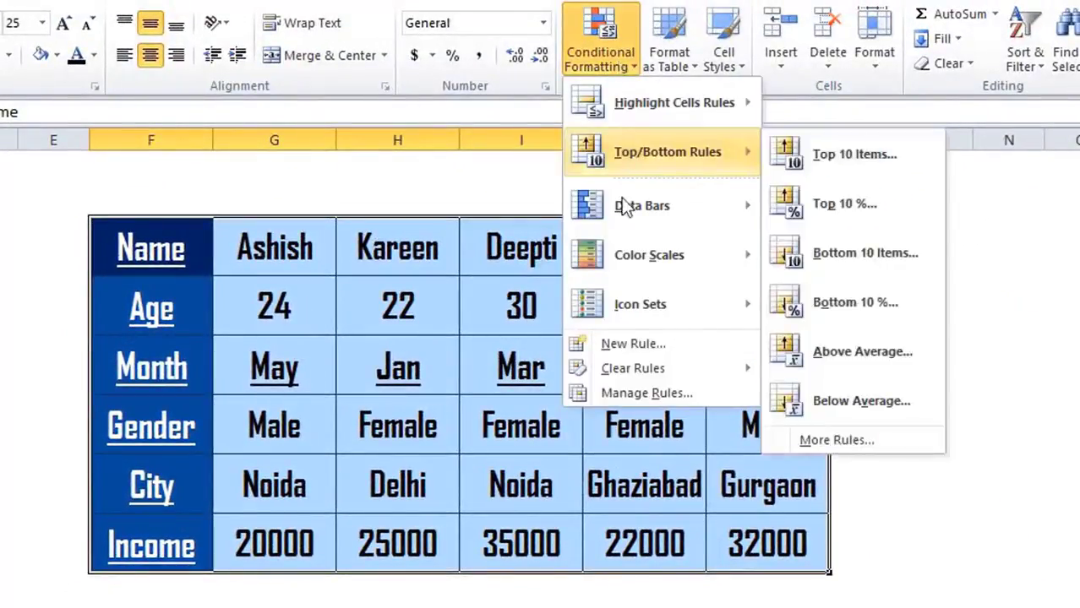
left_click(621, 346)
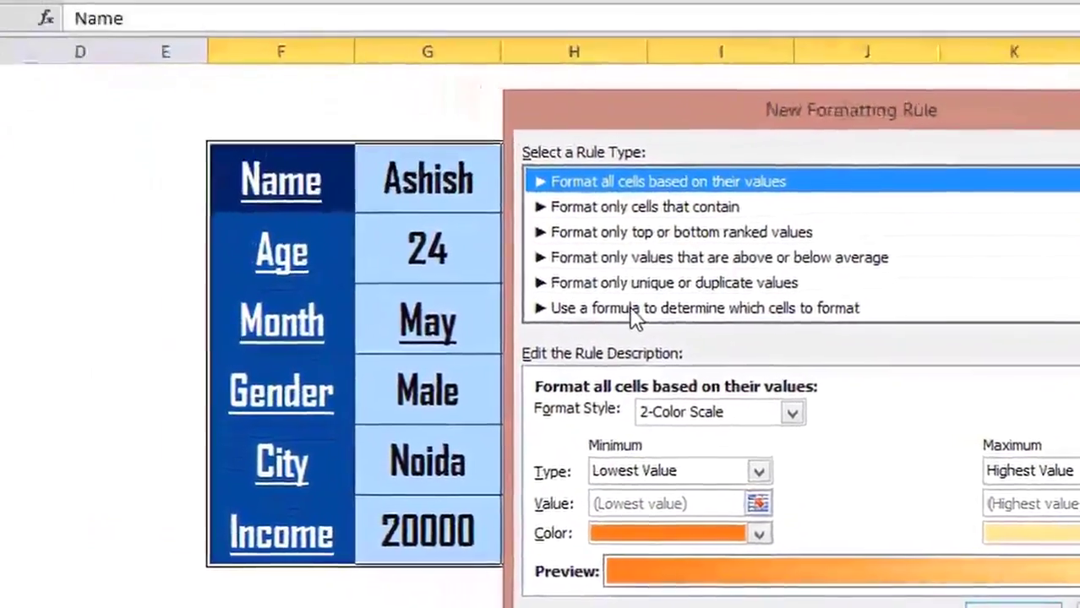
left_click(447, 357)
left_click(548, 407)
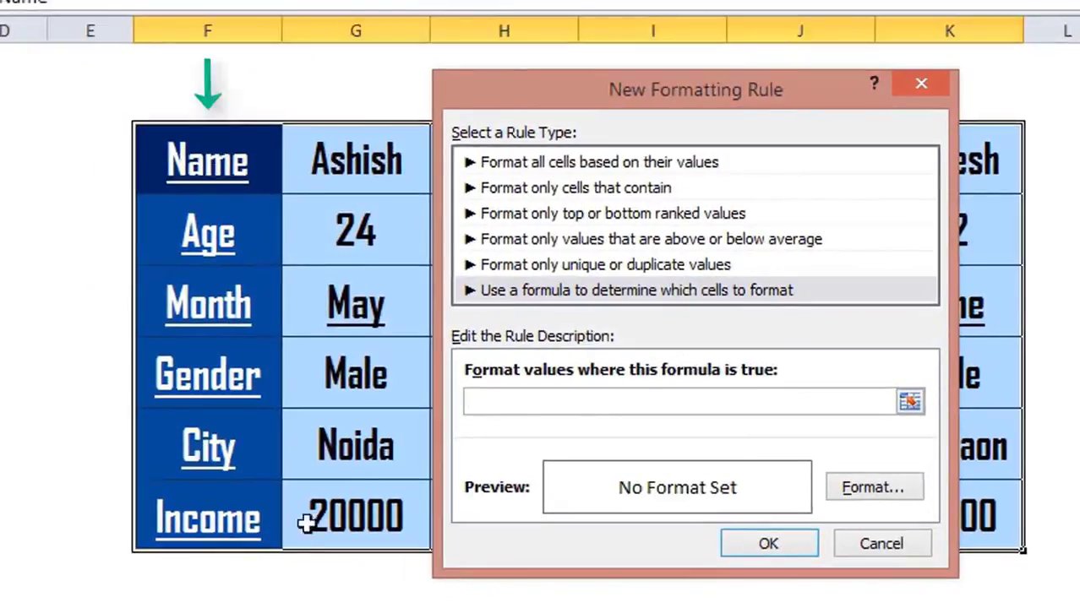
left_click_drag(623, 108, 699, 109)
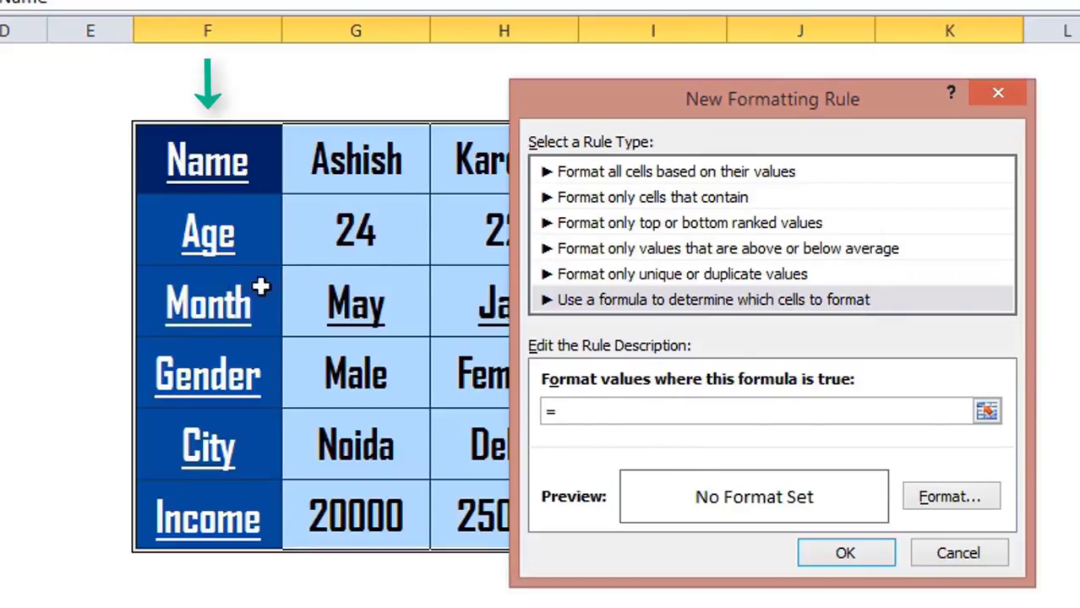
left_click(213, 311)
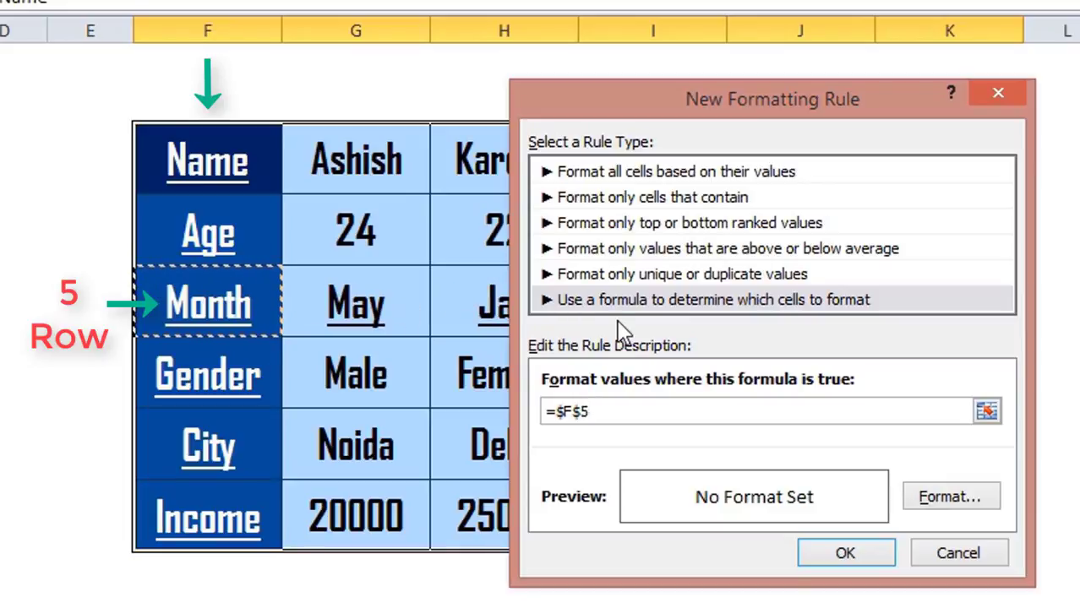
left_click(558, 412)
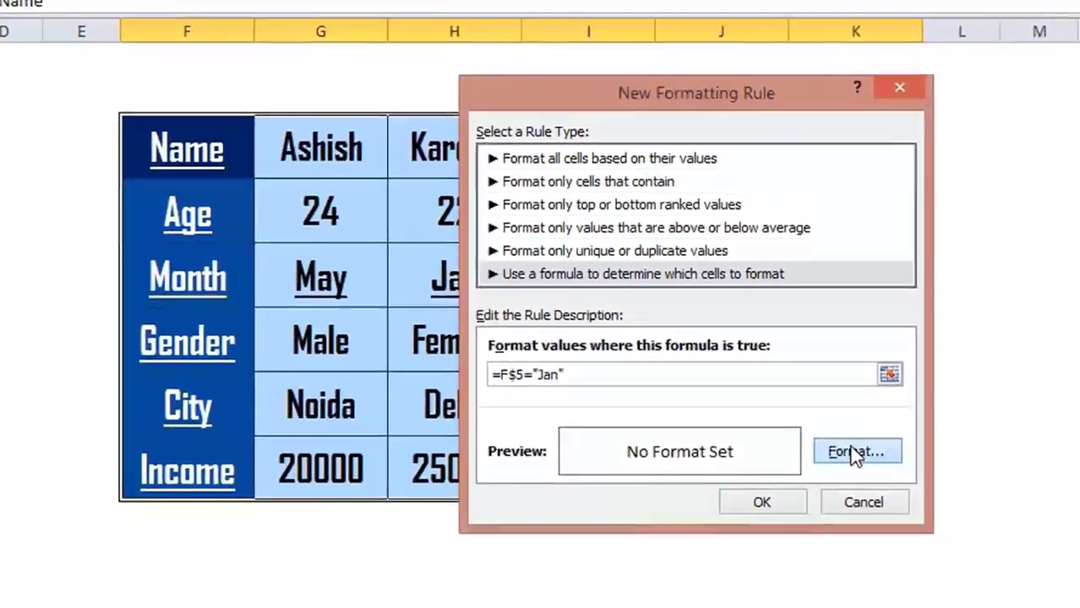
Step: Give the =F$5="Jan" rule a yellow fill and apply it to the table
left_click(940, 497)
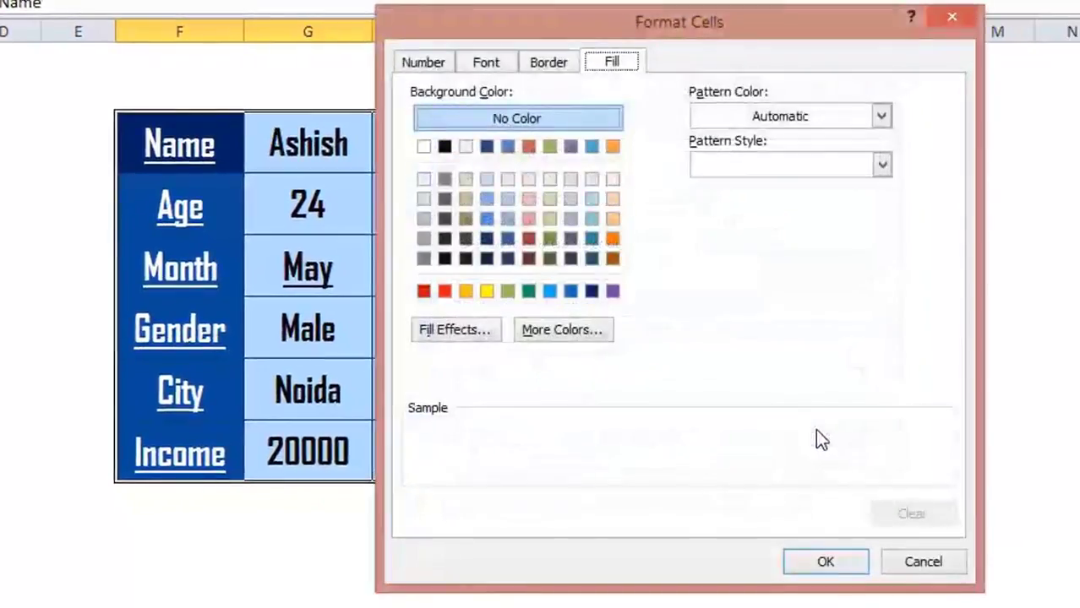
left_click(487, 293)
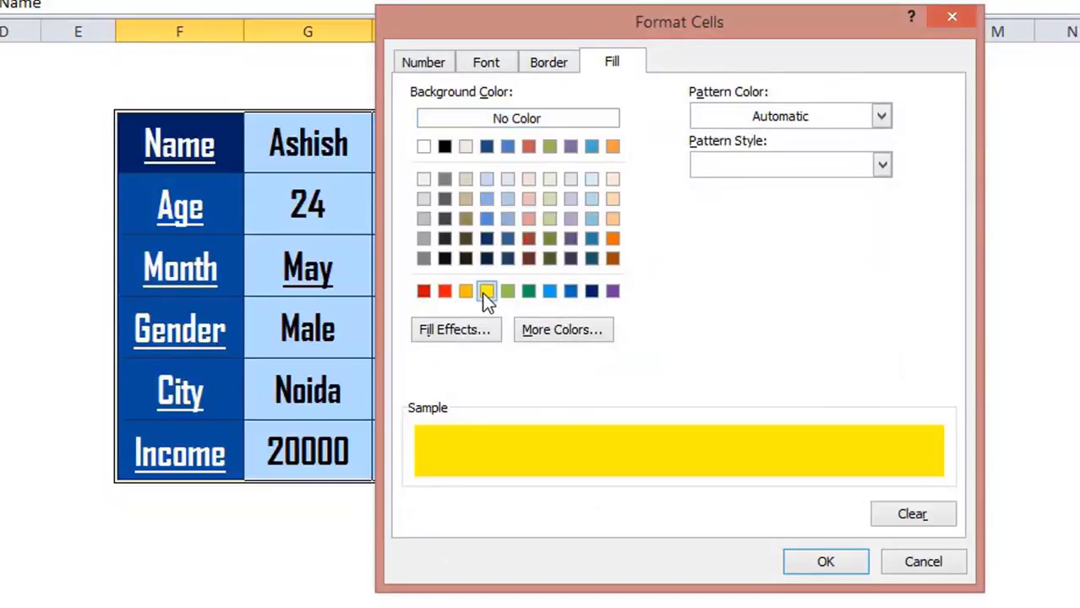
left_click(825, 563)
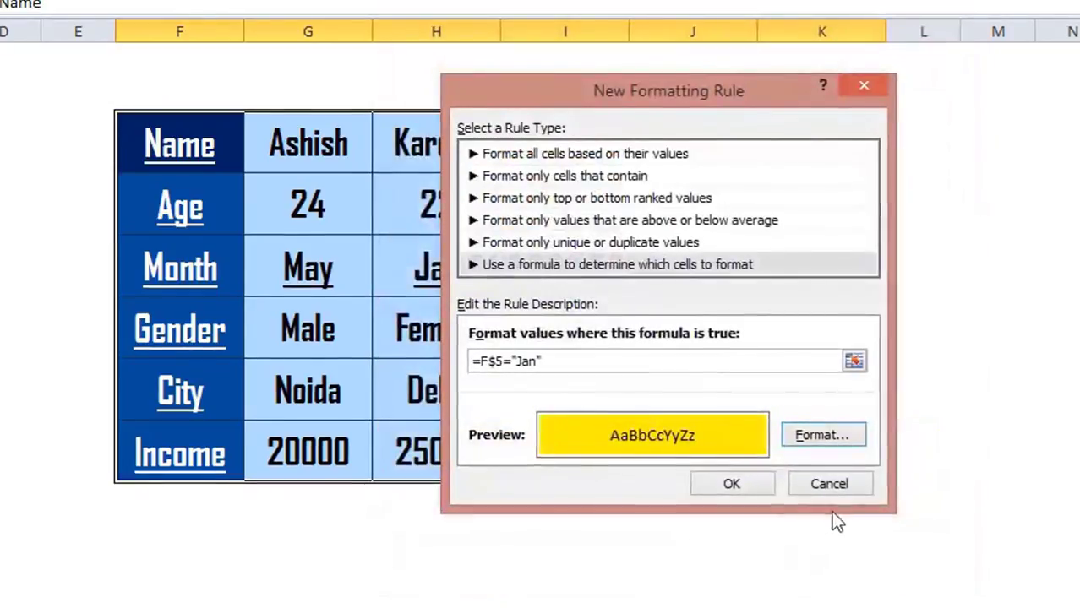
left_click(747, 496)
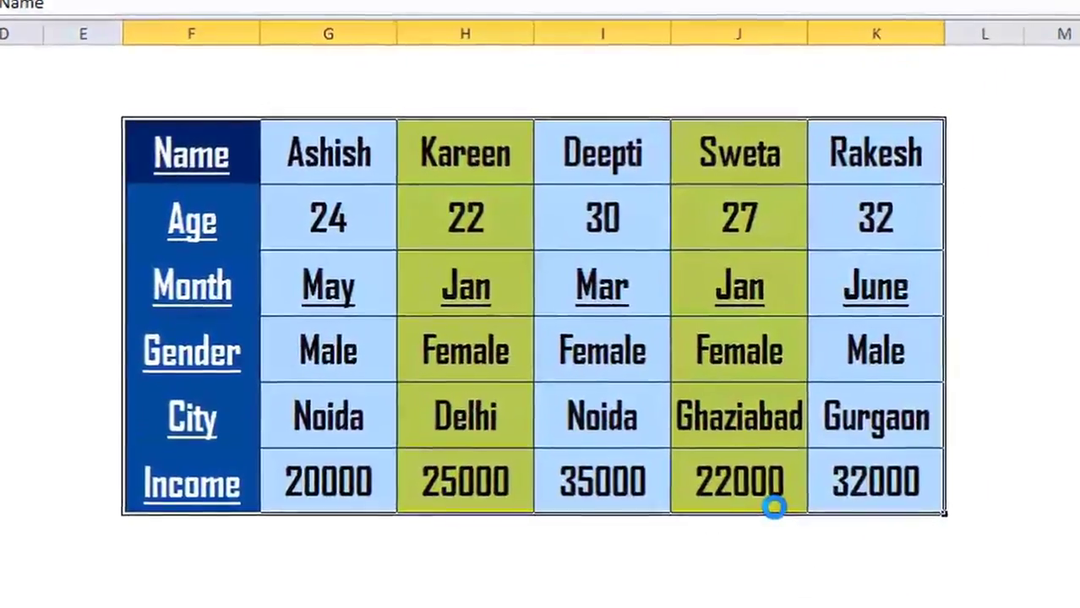
left_click(611, 247)
left_click(494, 301)
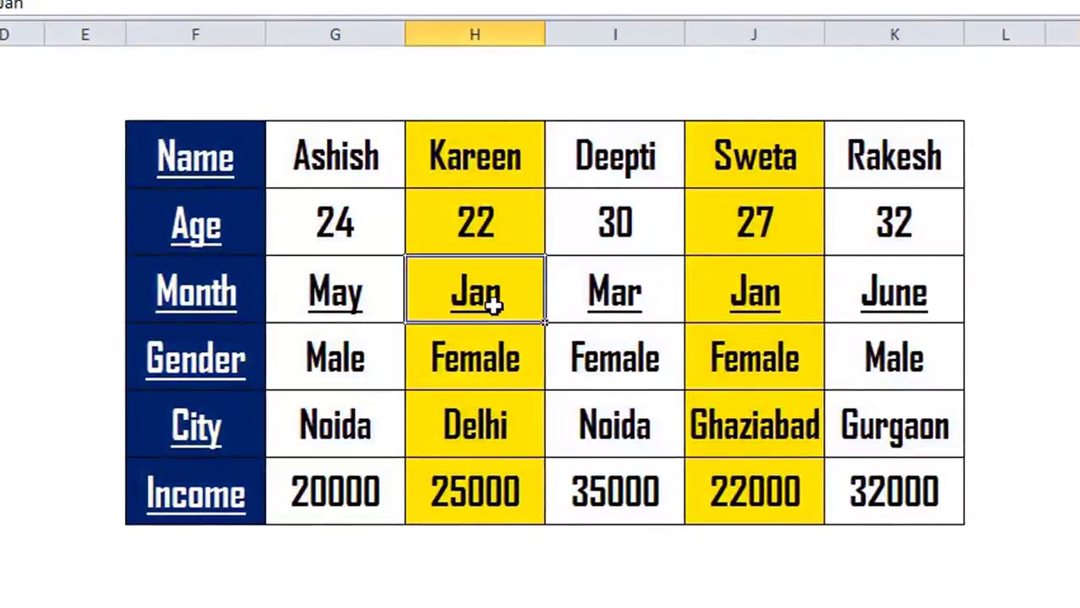
left_click(737, 300)
left_click(486, 292)
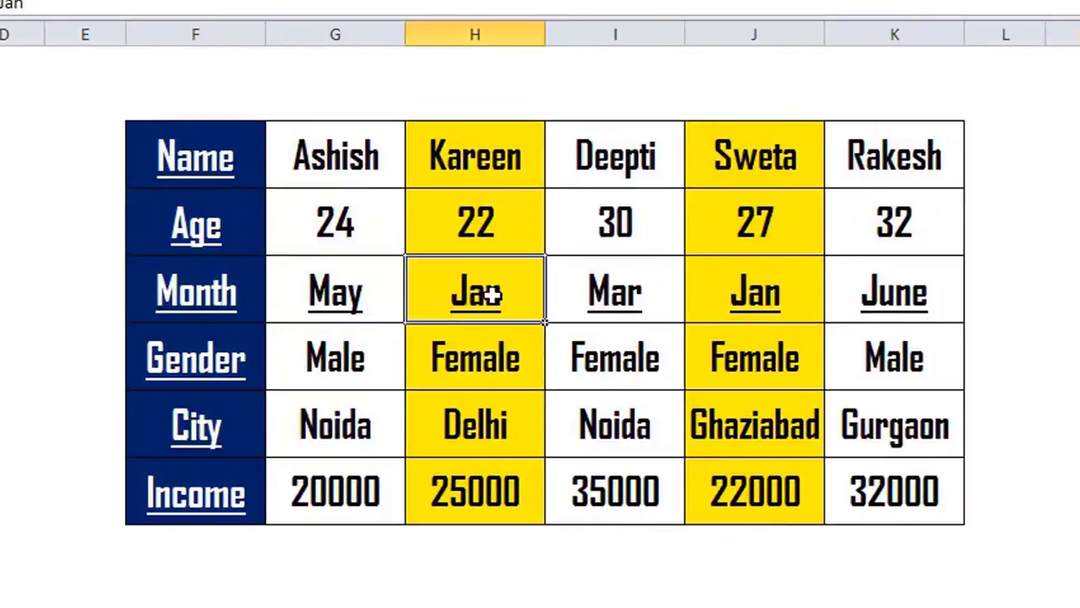
left_click(767, 298)
left_click_drag(490, 162, 477, 494)
left_click_drag(728, 138, 735, 494)
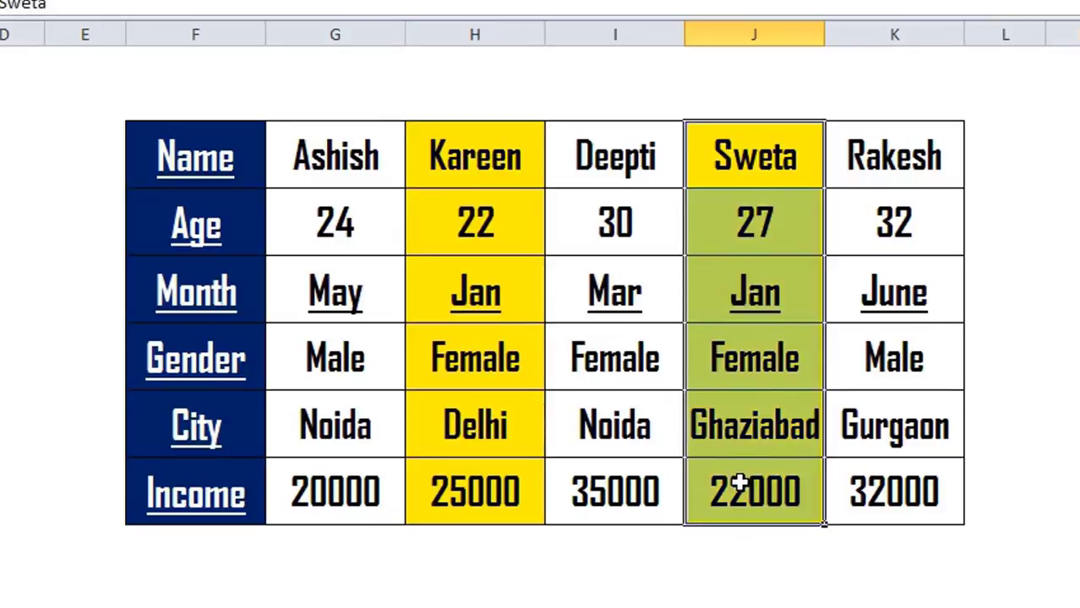
left_click(775, 292)
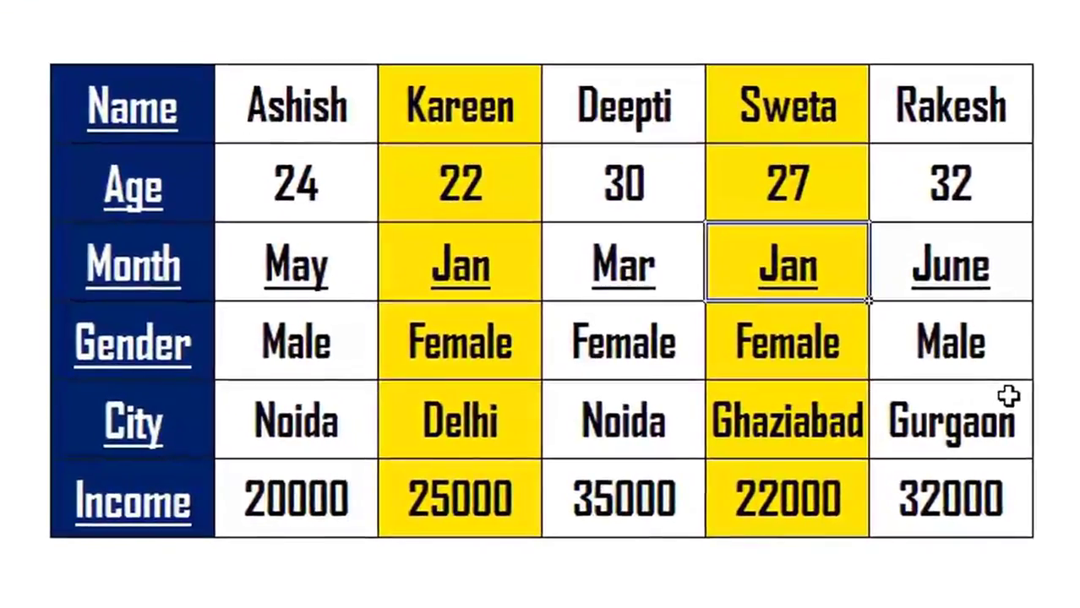
Step: Change Sweta's month in J5 to May, leaving only Kareen's Jan column highlighted yellow
type("May")
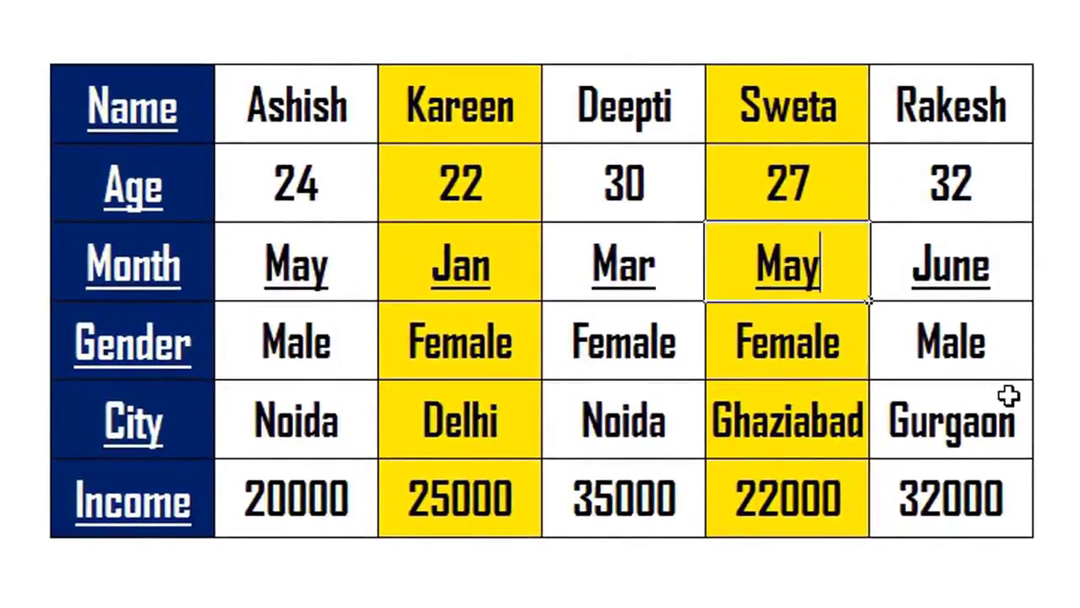
key("Return")
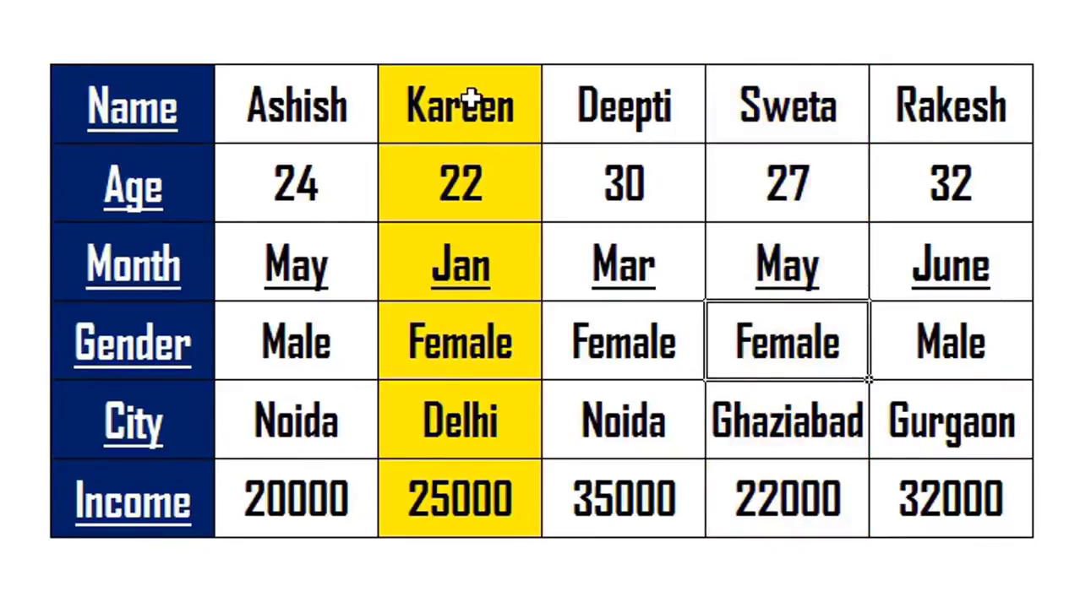
mouse_move(475, 102)
left_mouse_down()
mouse_move(472, 415)
mouse_move(483, 497)
left_mouse_up()
left_click_drag(188, 104, 919, 512)
left_click(985, 402)
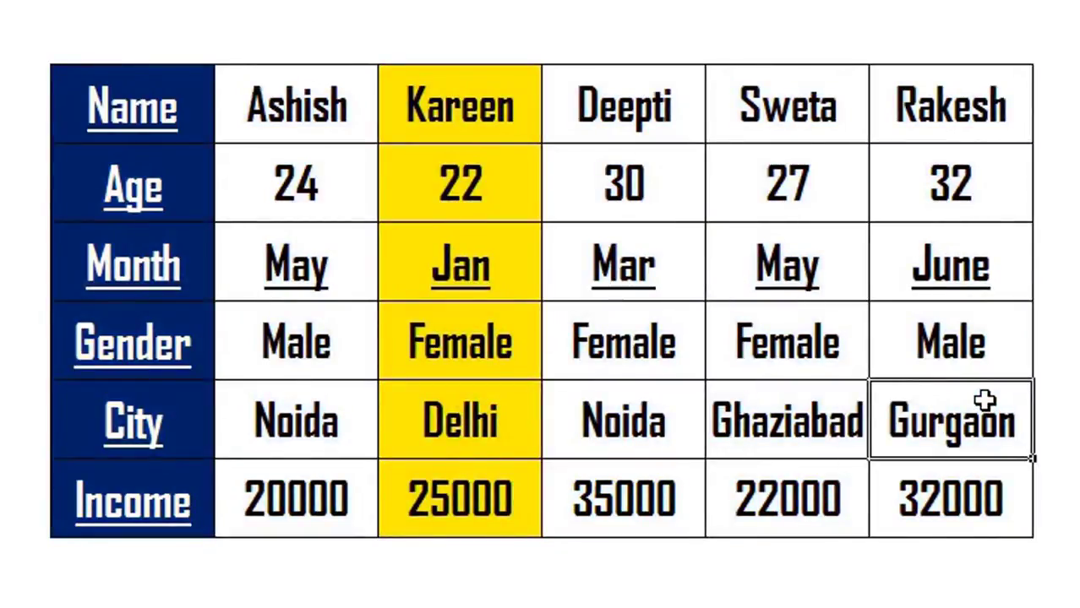